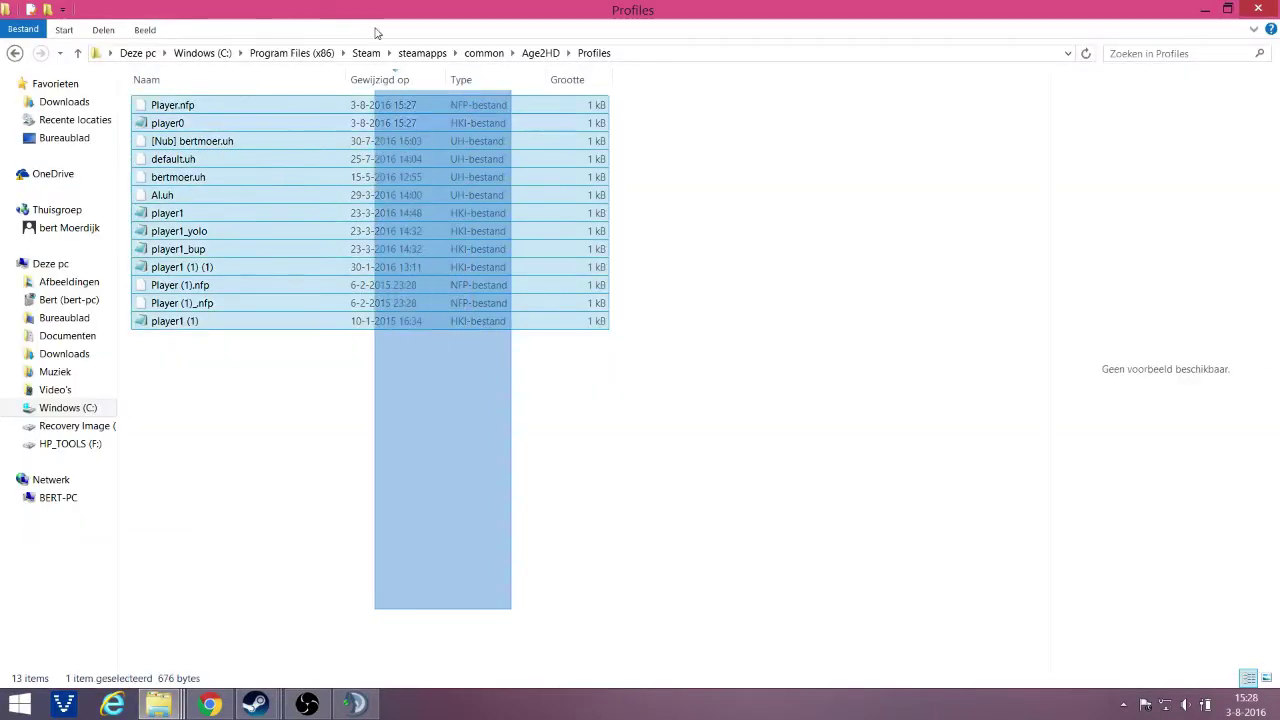
click(366, 480)
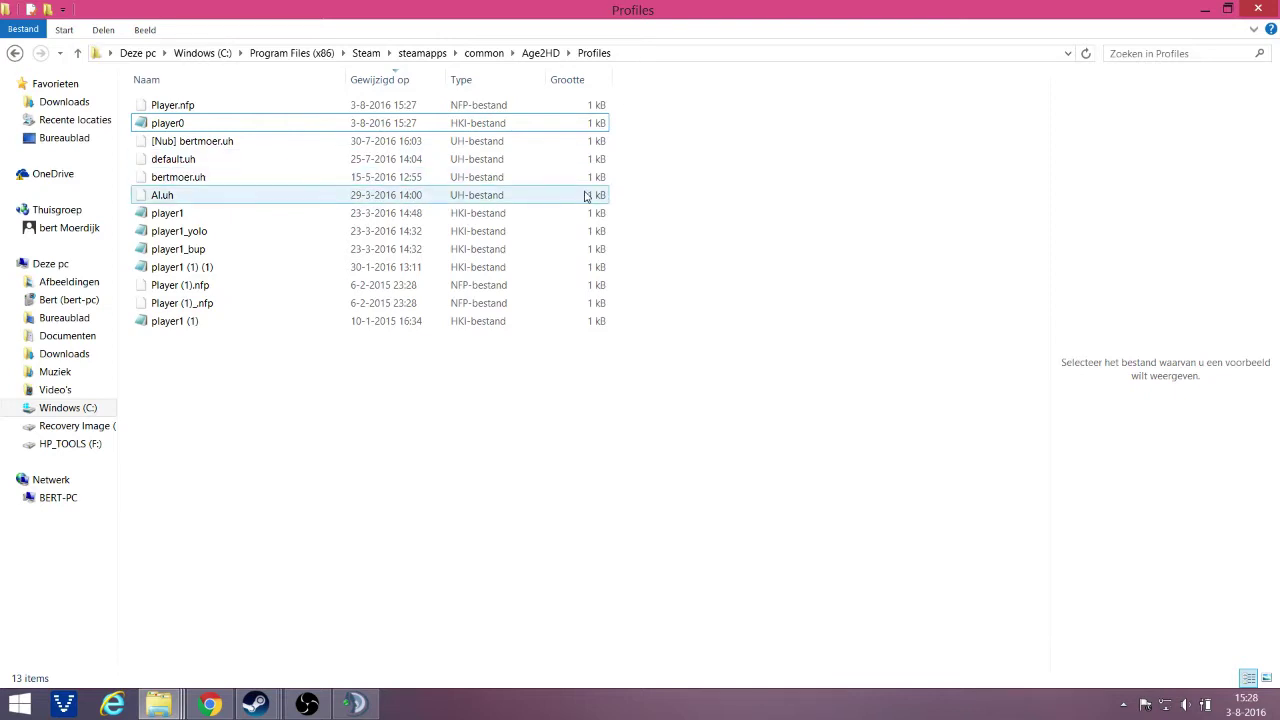
drag(465, 400, 417, 100)
click(335, 392)
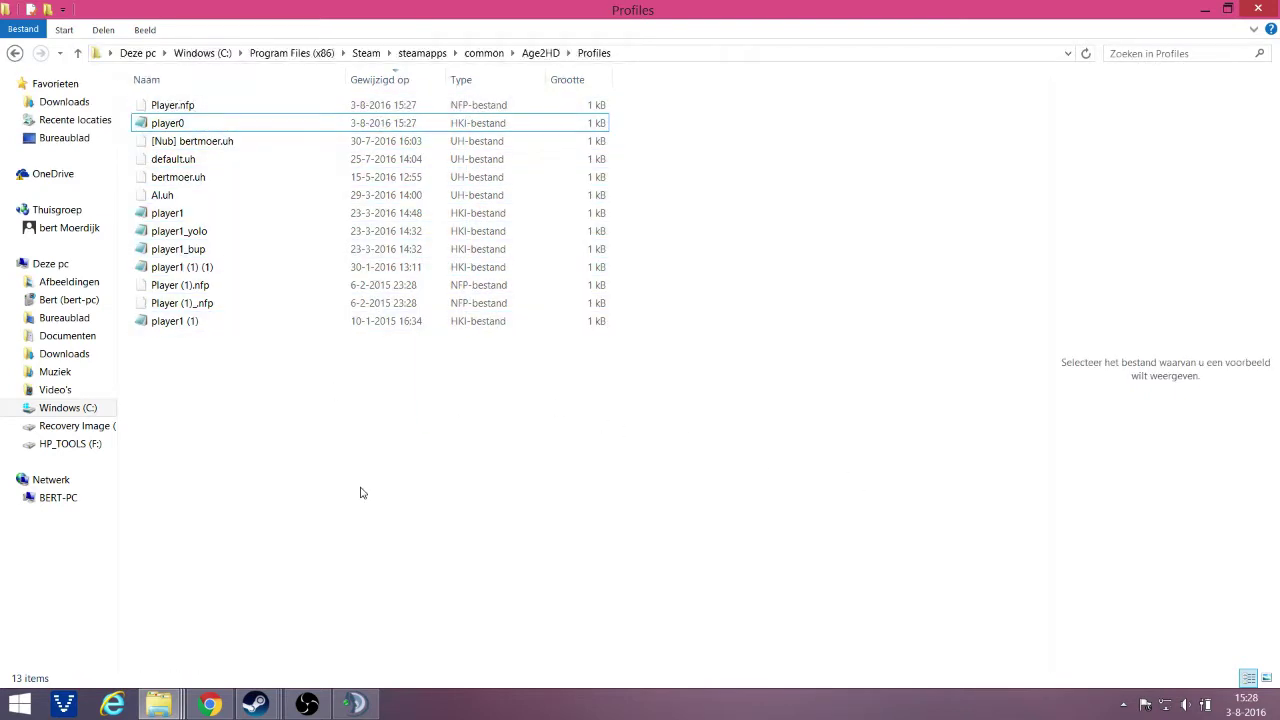
drag(414, 466, 312, 86)
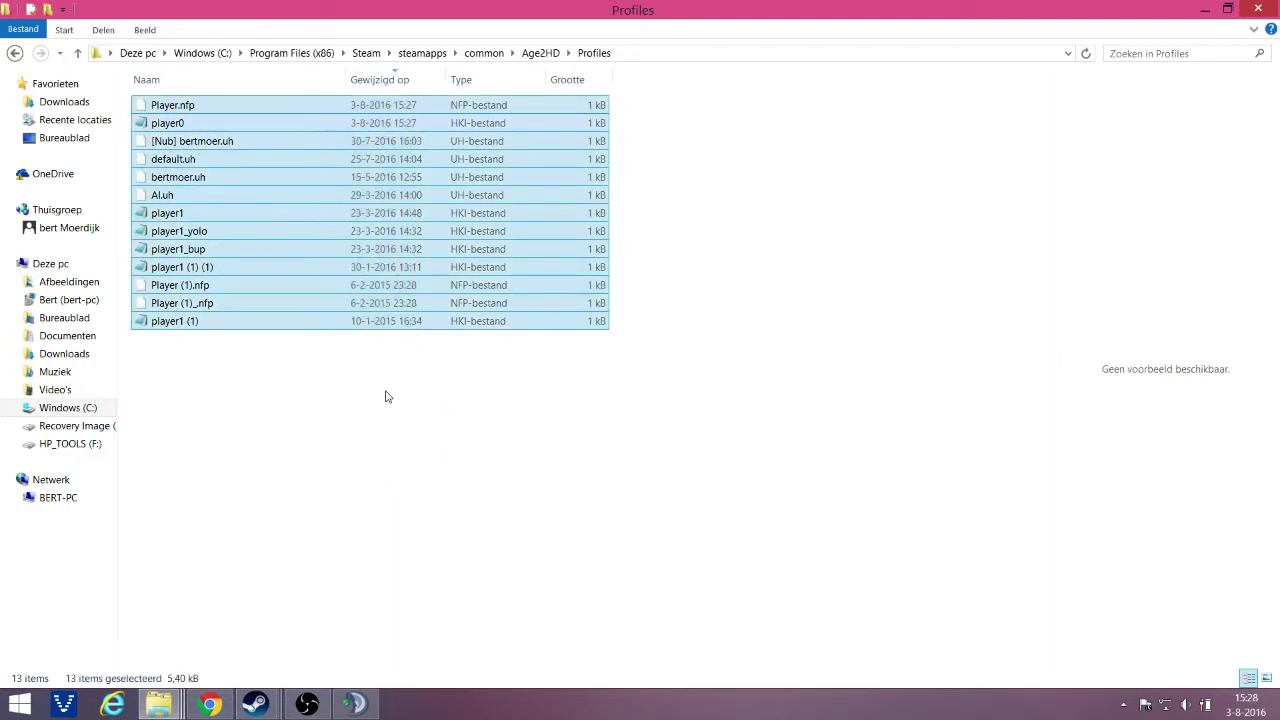
click(386, 463)
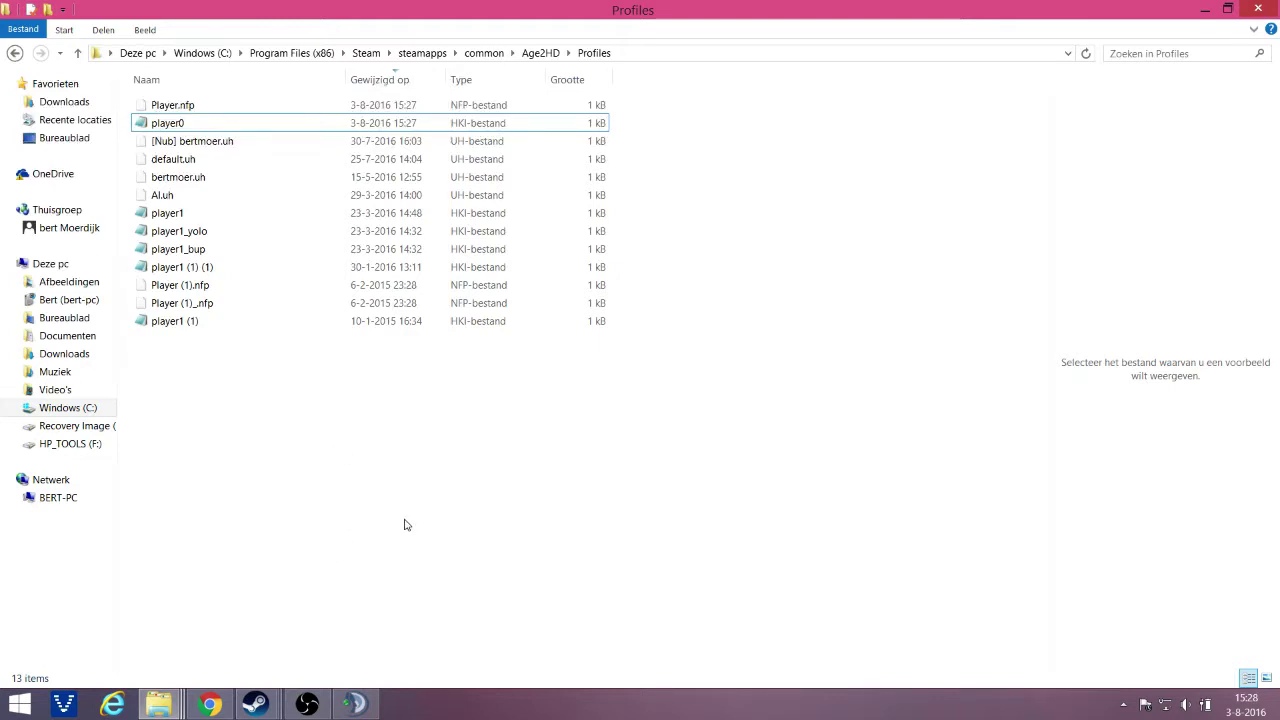
click(255, 704)
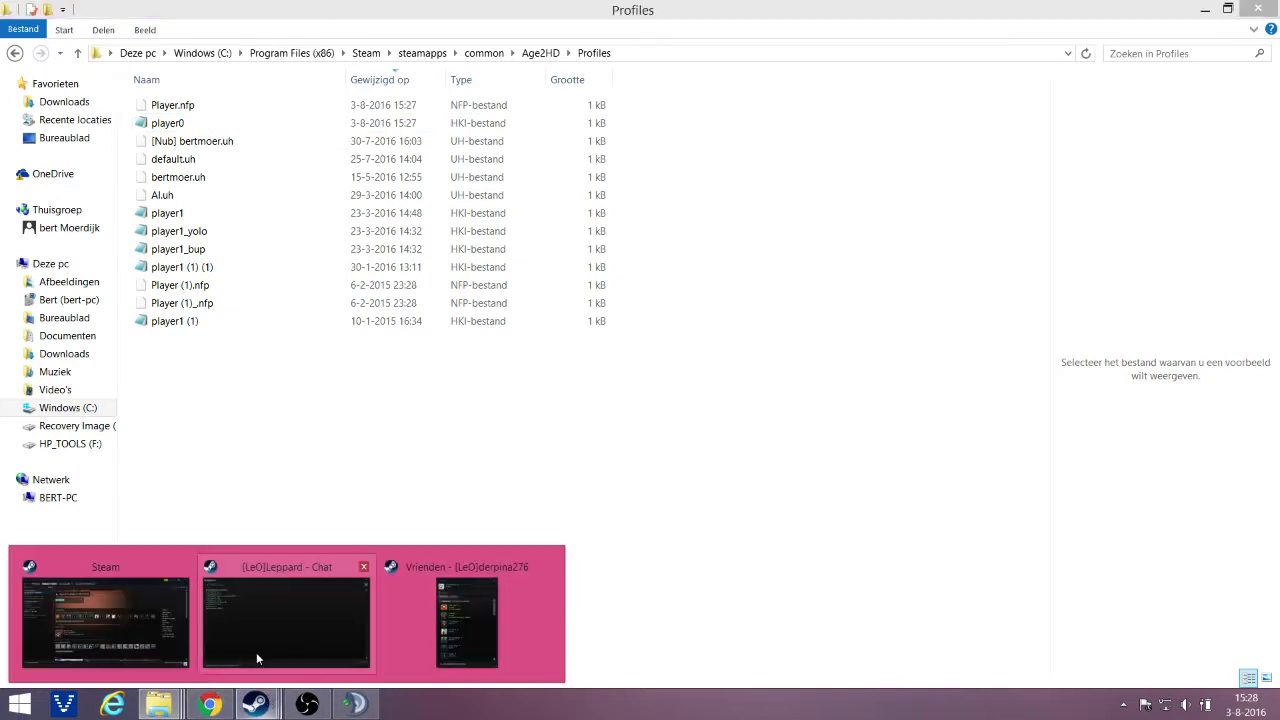
click(449, 366)
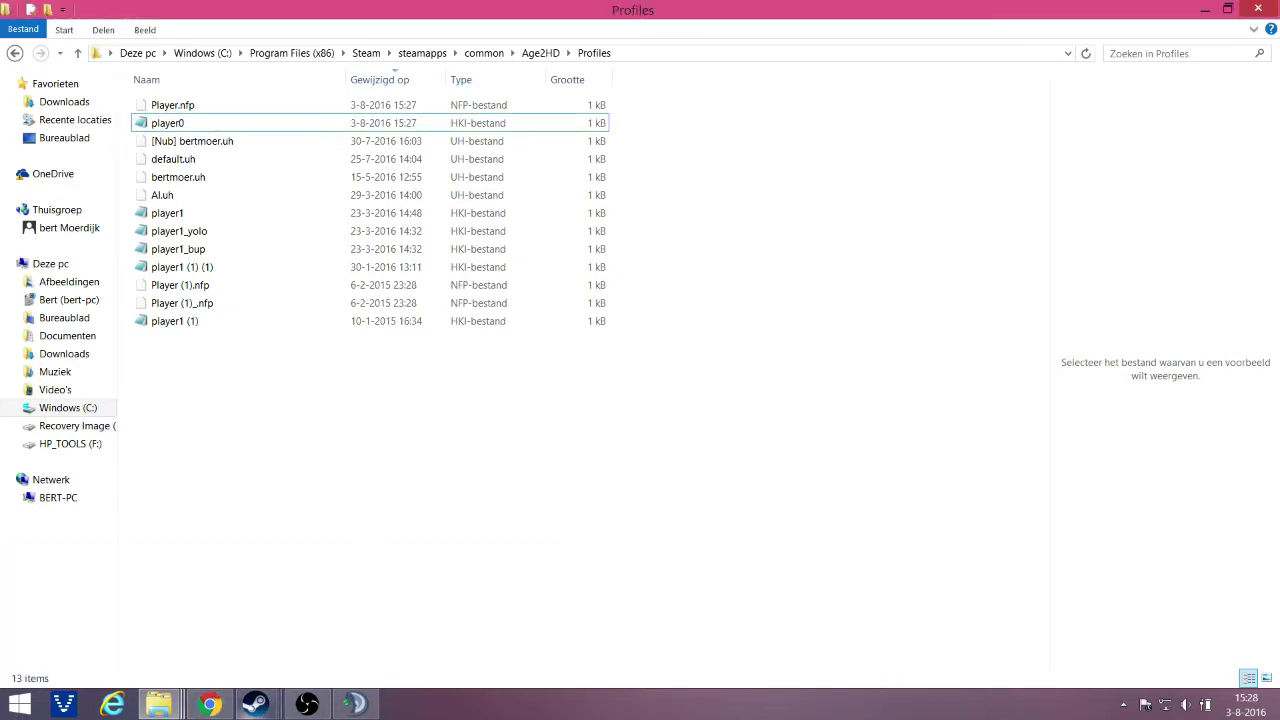
click(255, 704)
click(272, 698)
click(320, 697)
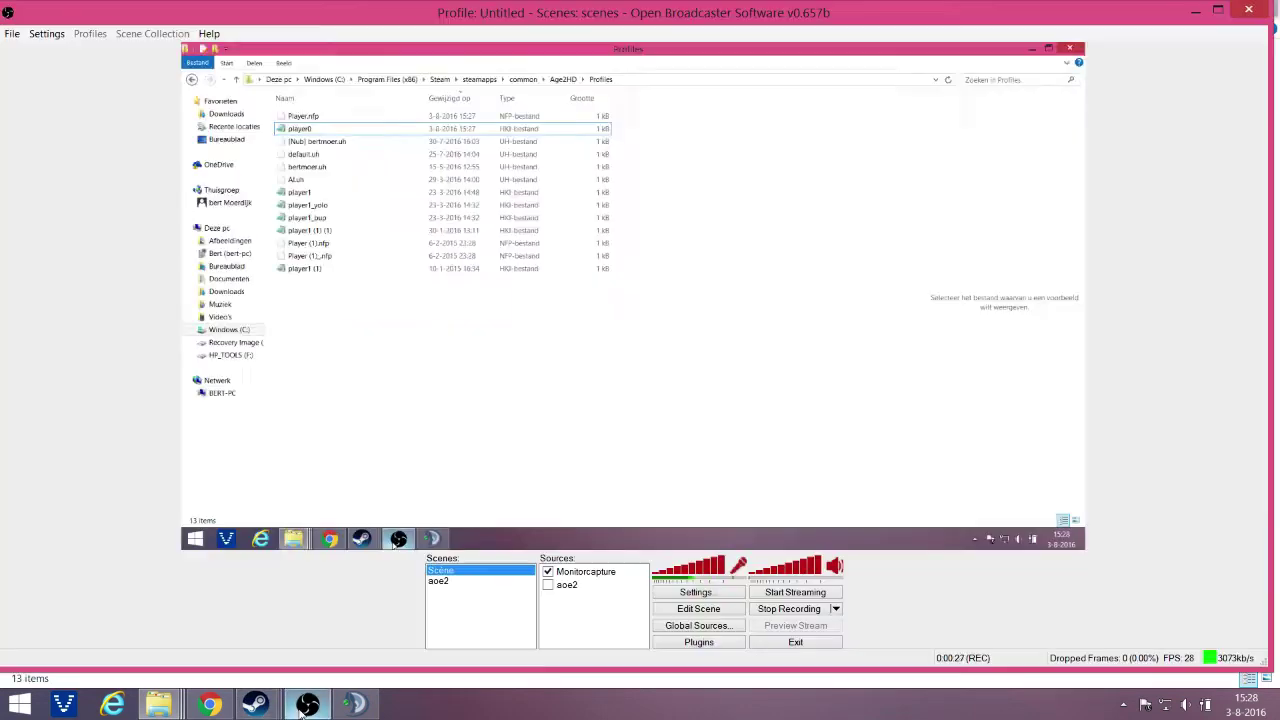
click(315, 702)
- Switch to the Steam library and launch Age of Empires II: HD Edition
click(252, 705)
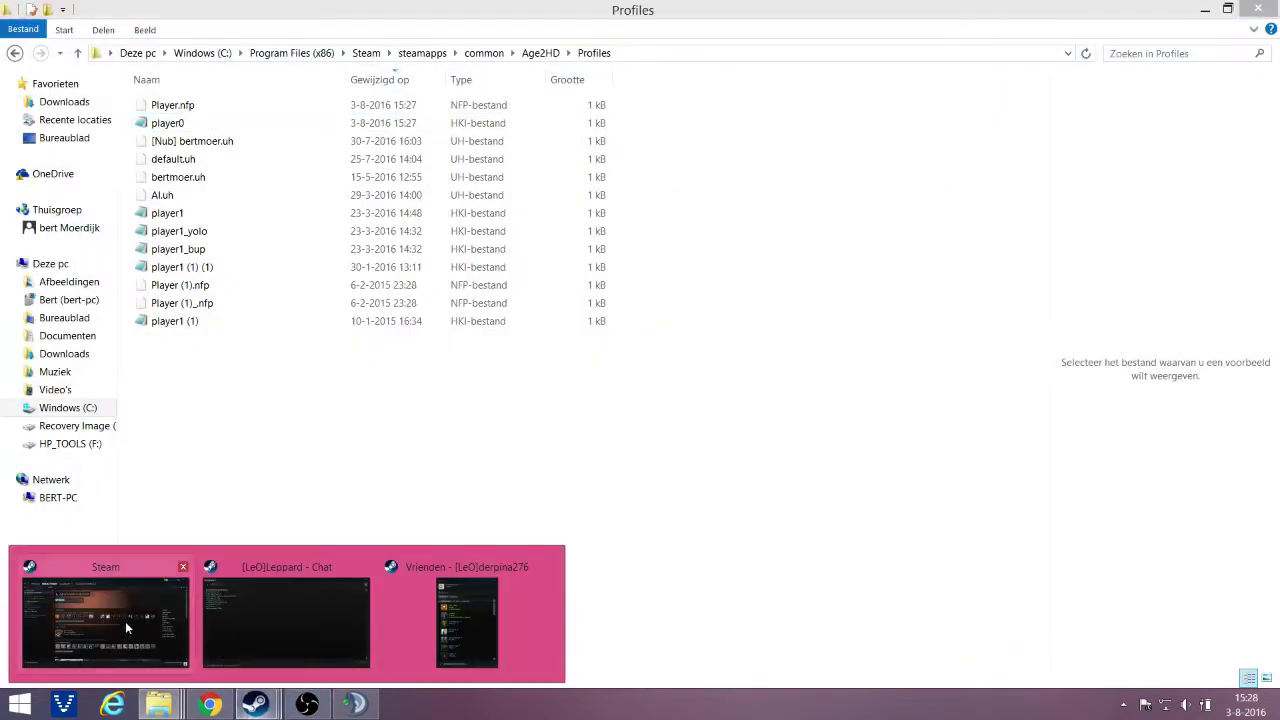
click(125, 621)
click(290, 172)
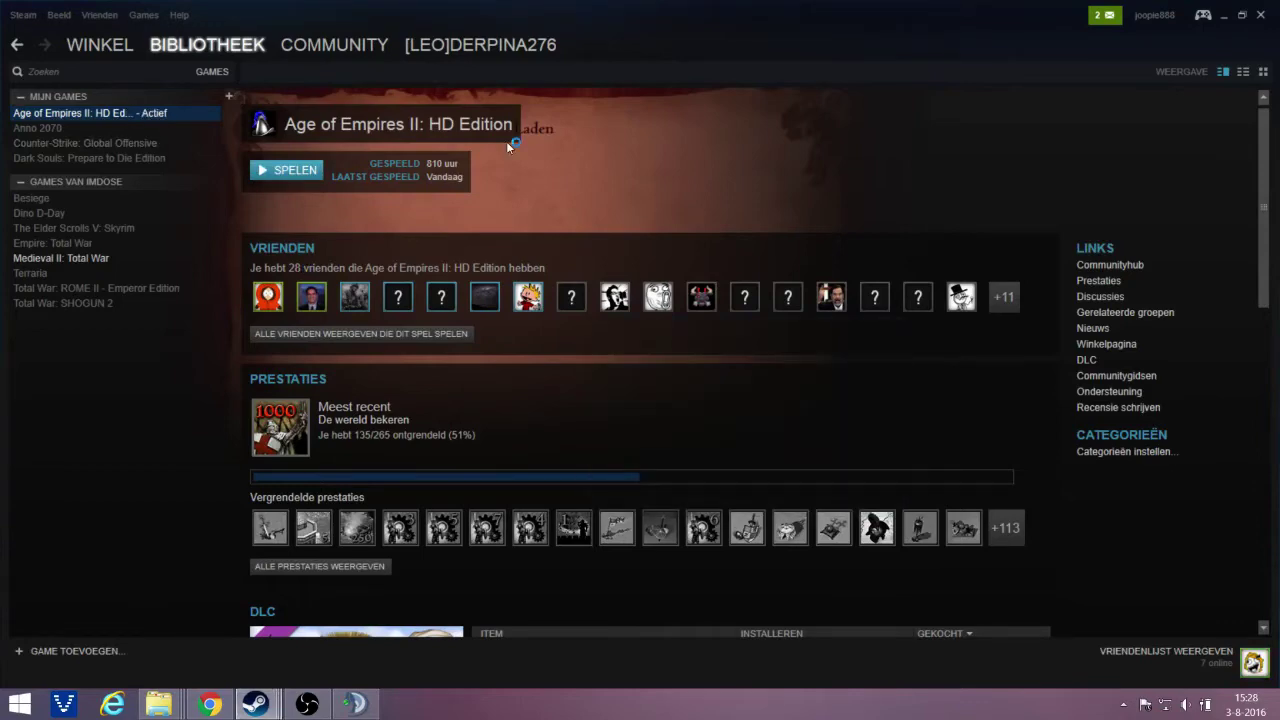
click(399, 305)
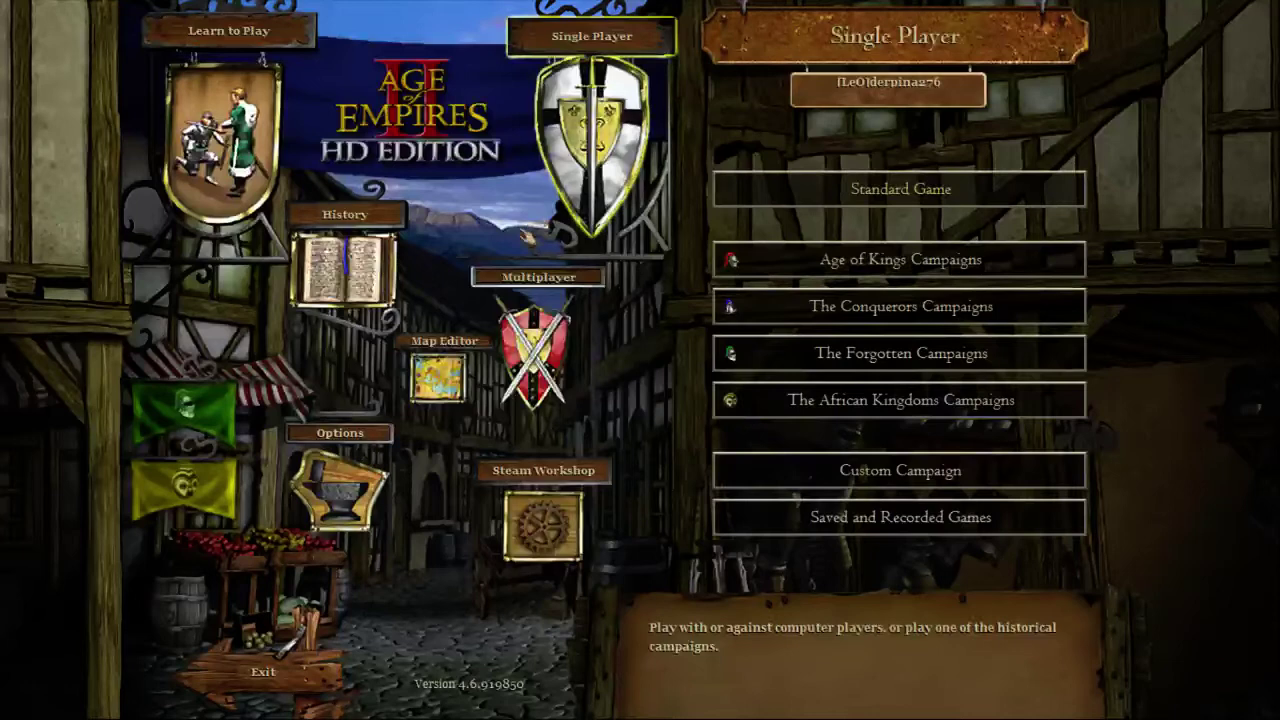
- Open the game's hotkey options and set the Delete Unit command under Unit Commands to Alt-CapsLock
click(340, 480)
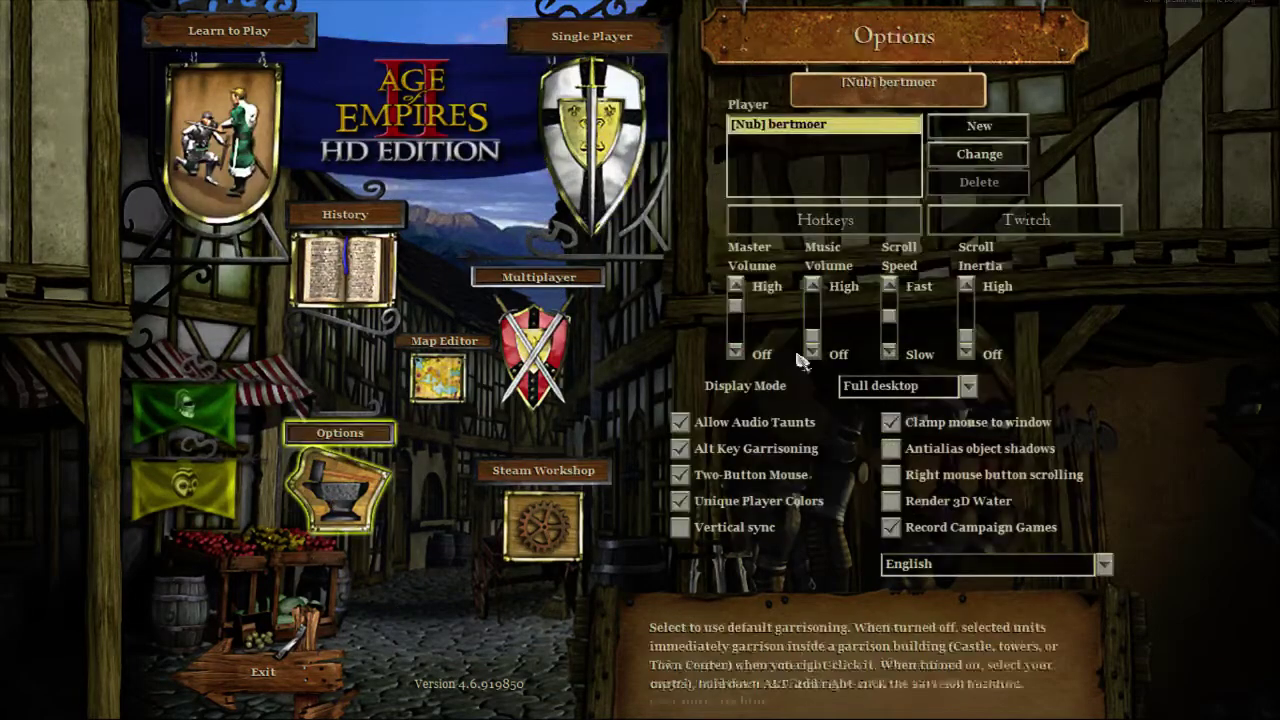
click(871, 226)
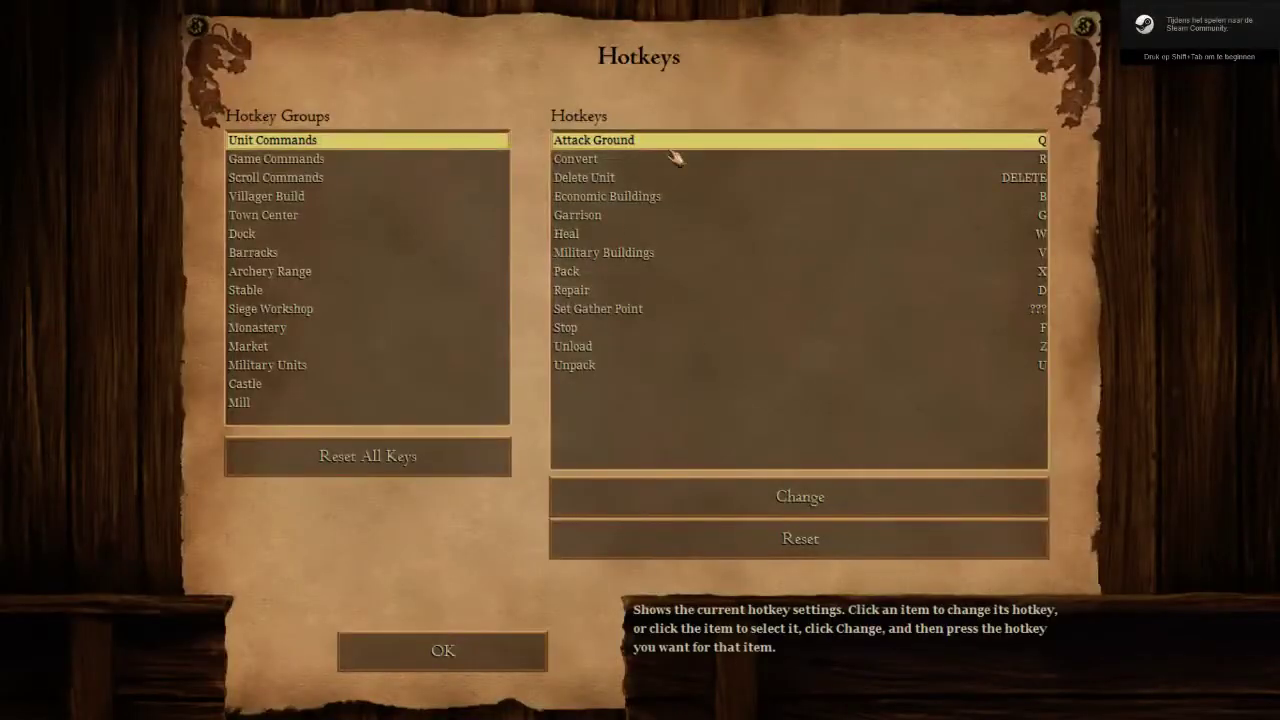
click(604, 184)
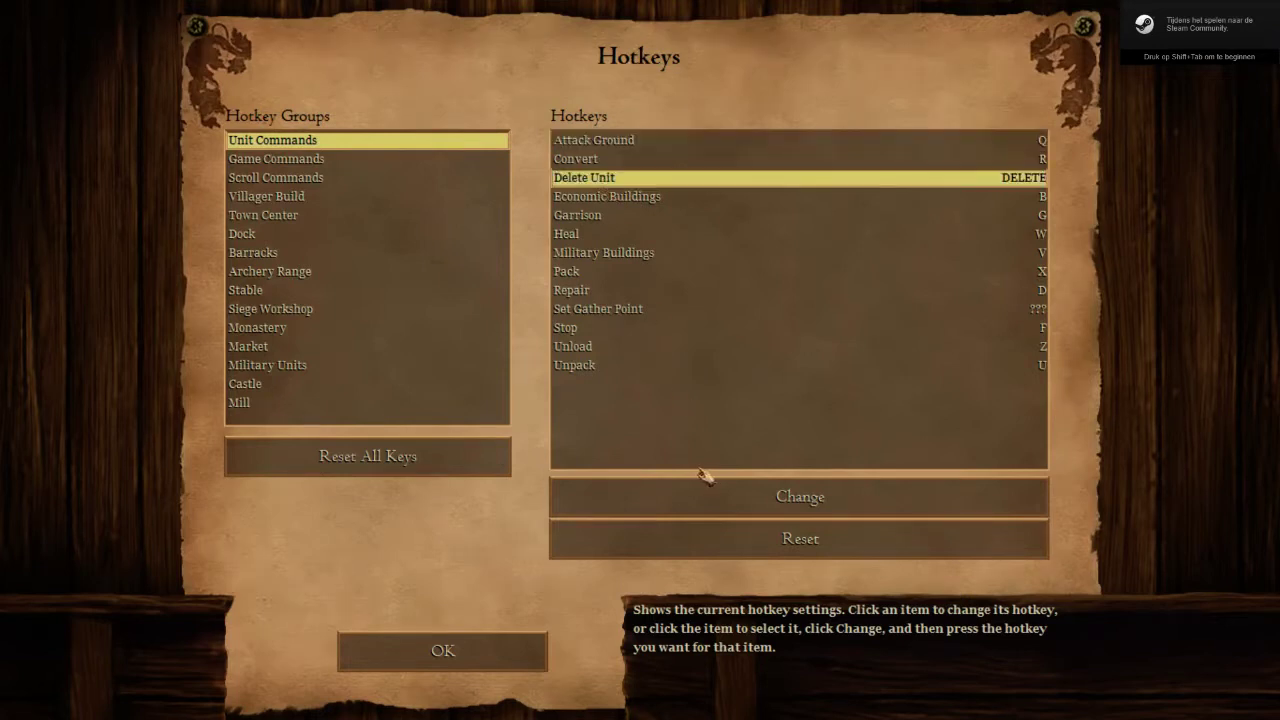
click(641, 492)
key(alt+Caps_Lock)
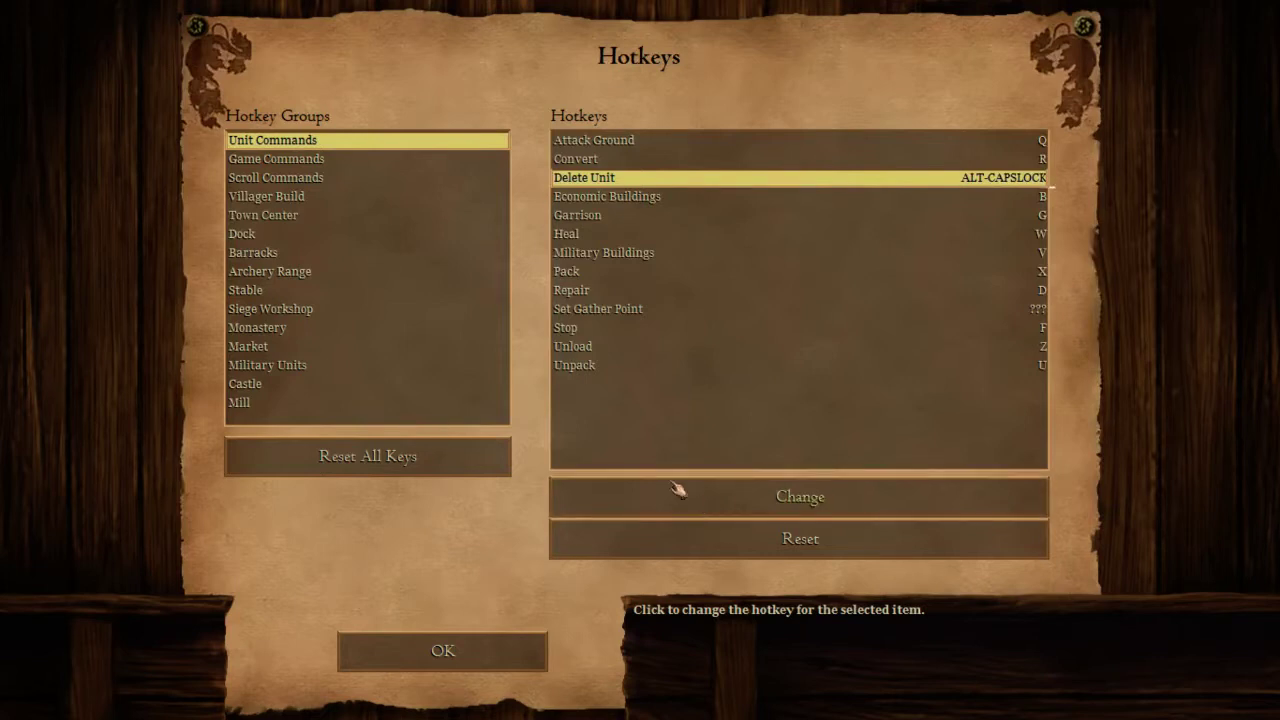
- Set the Delete Unit hotkey to Delete, accept the hotkey settings and exit the game
click(677, 489)
key(Delete)
click(456, 652)
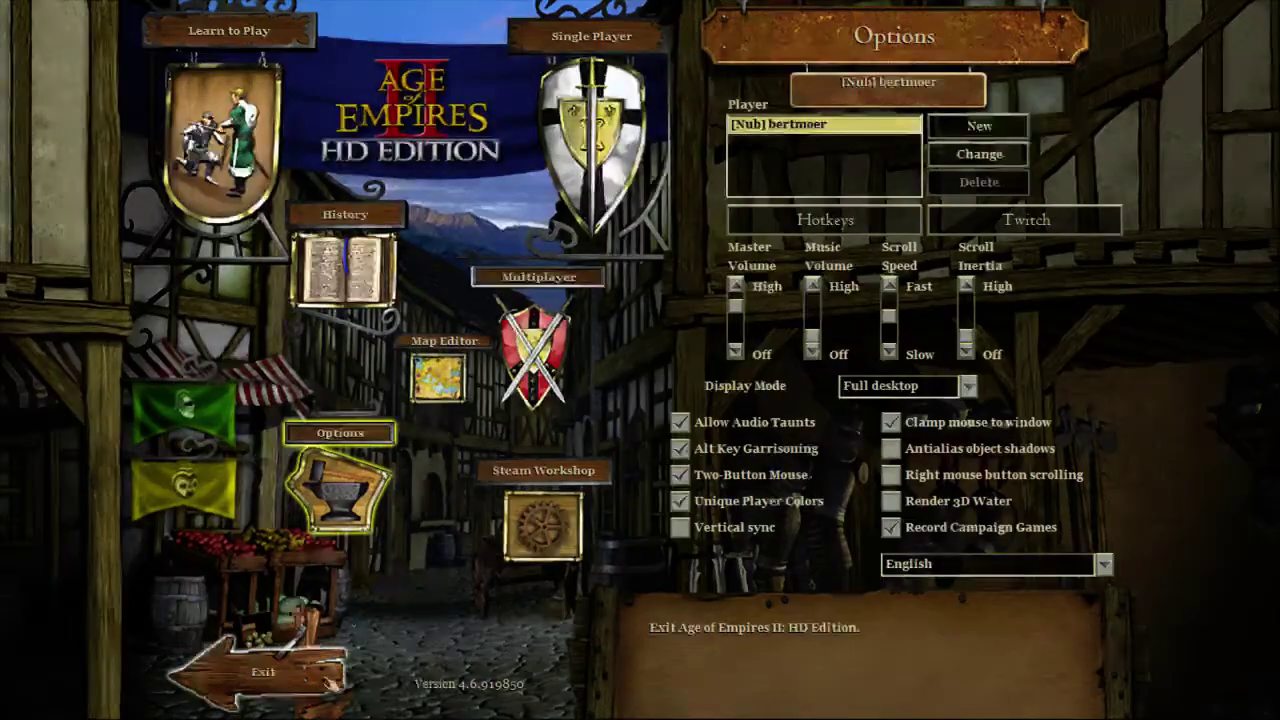
click(333, 680)
- Switch to File Explorer and navigate from Program Files (x86) through Steam, steamapps, common and Age2HD to the Profiles folder
mouse_move(158, 704)
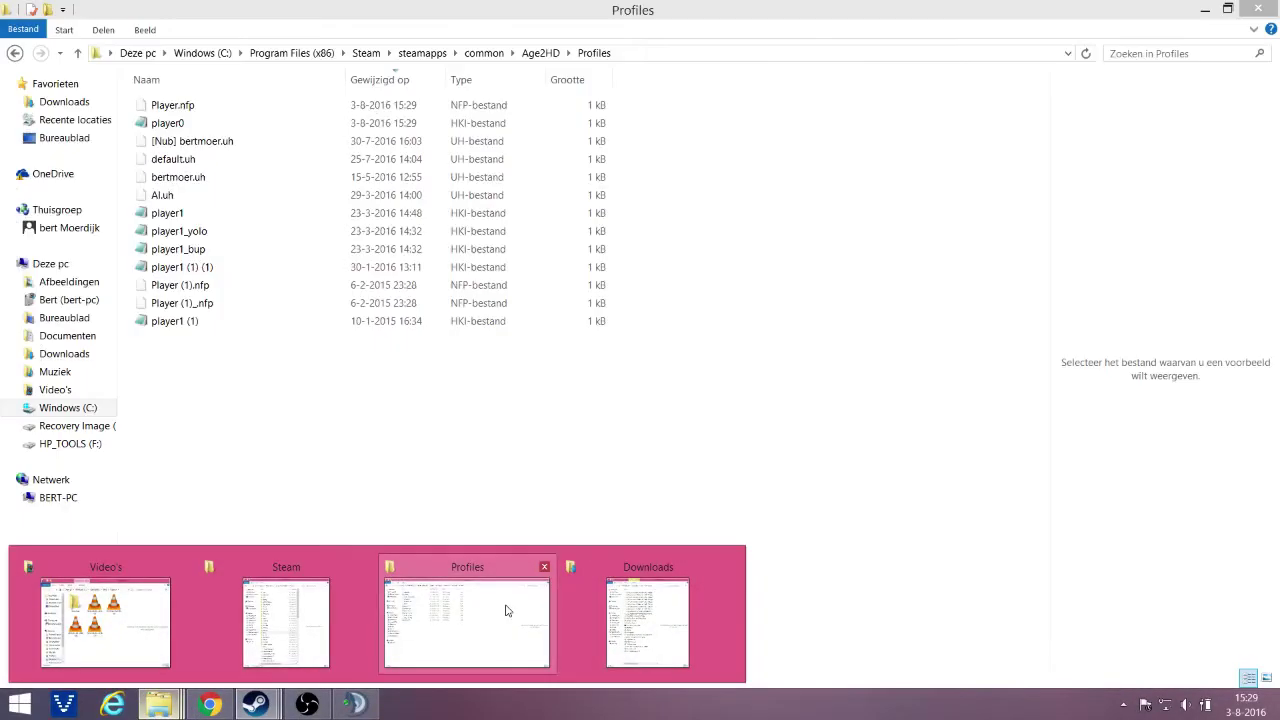
click(545, 604)
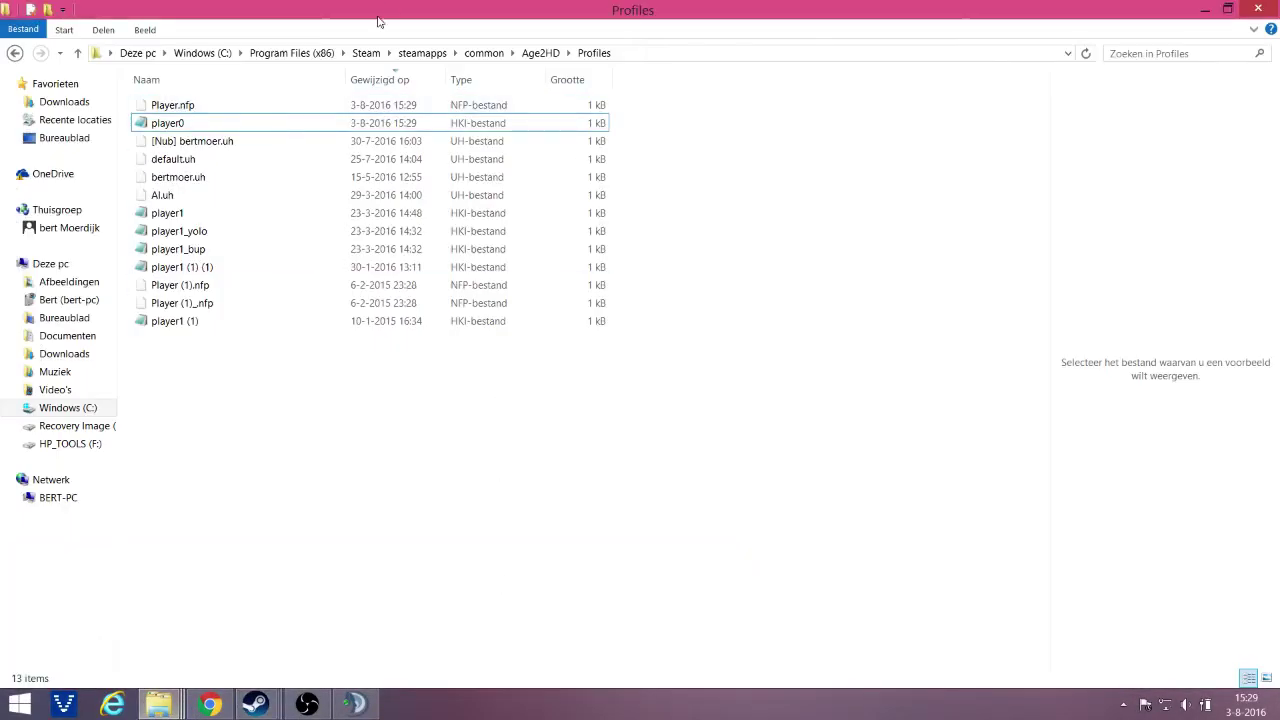
click(291, 53)
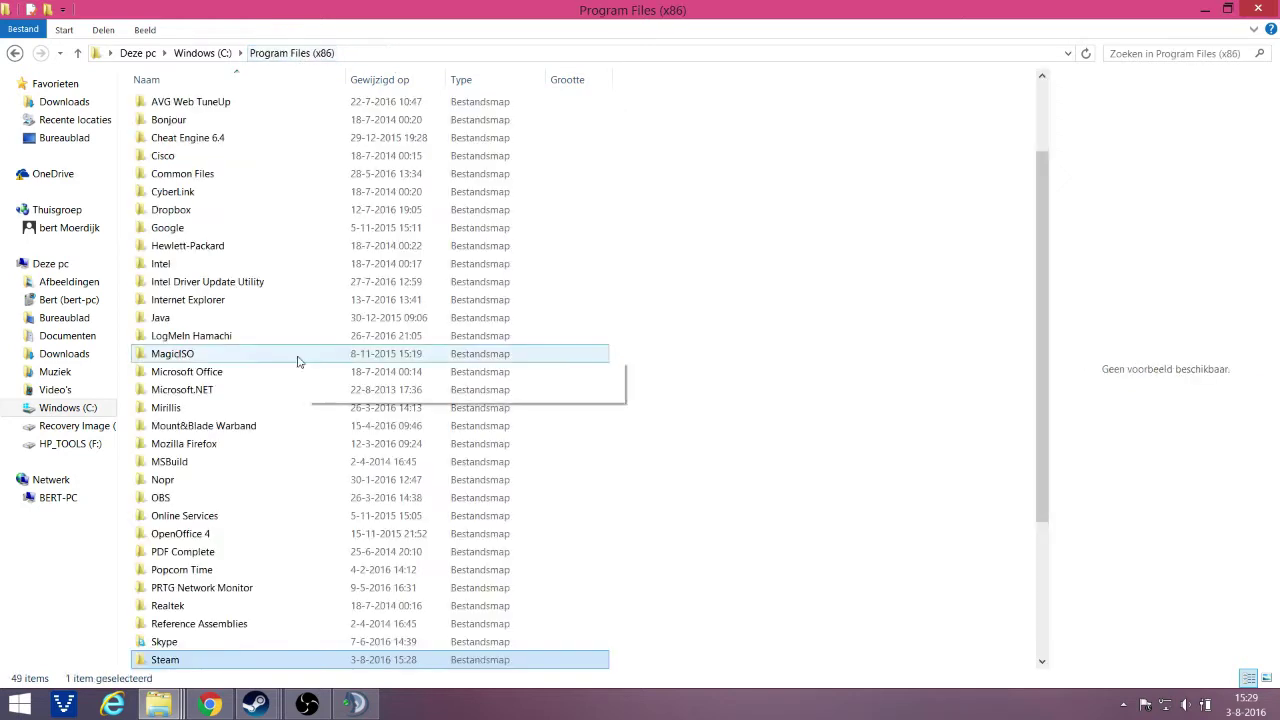
double_click(180, 662)
click(215, 392)
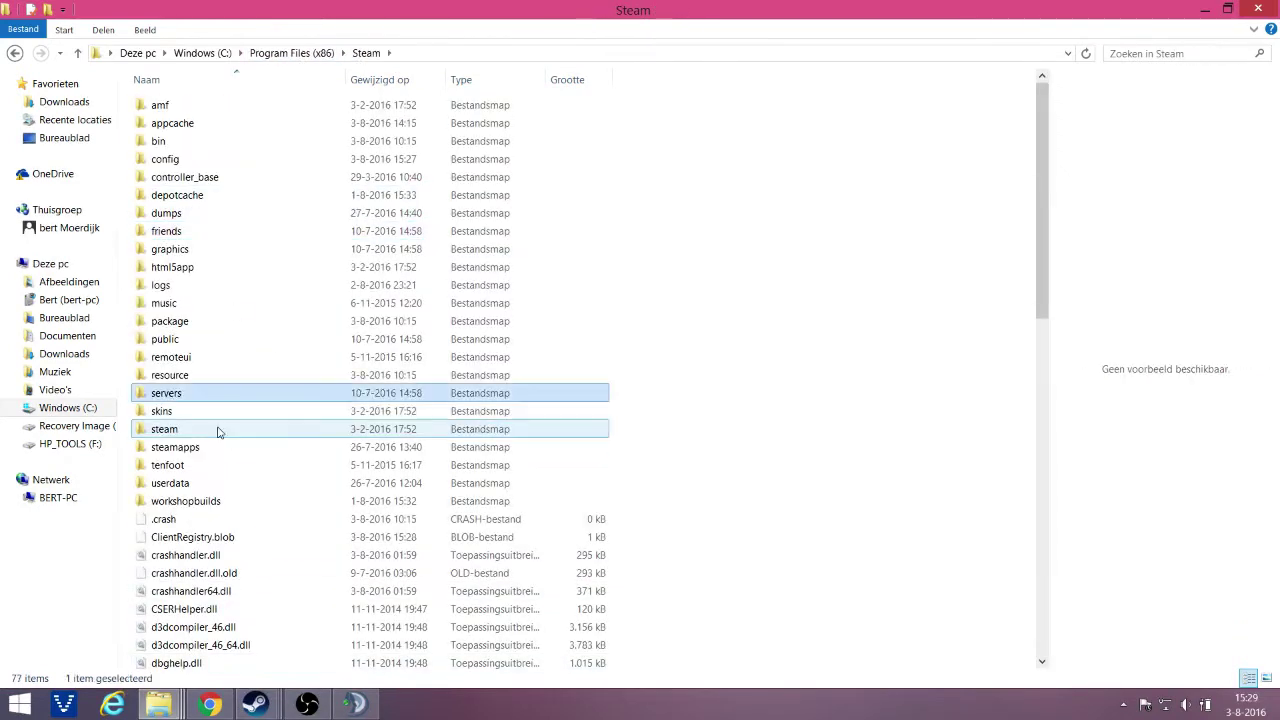
double_click(222, 448)
double_click(205, 106)
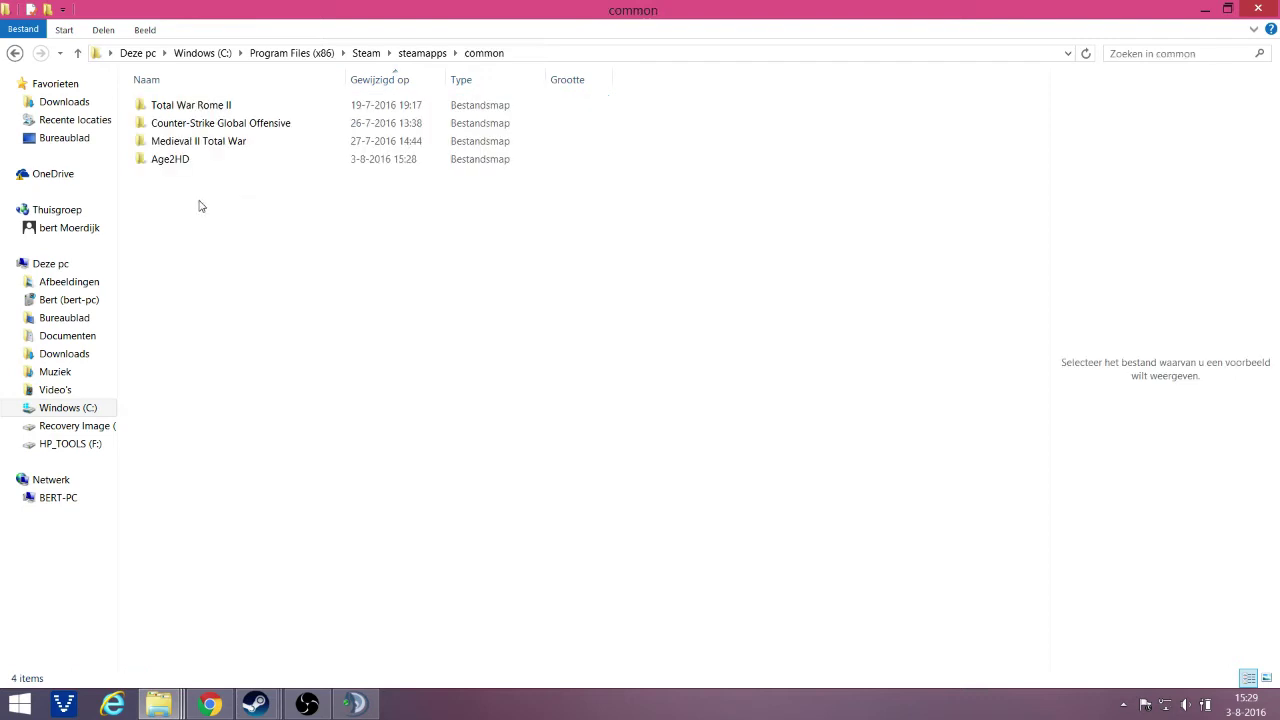
double_click(197, 161)
click(205, 303)
scroll(205, 400, down, 20)
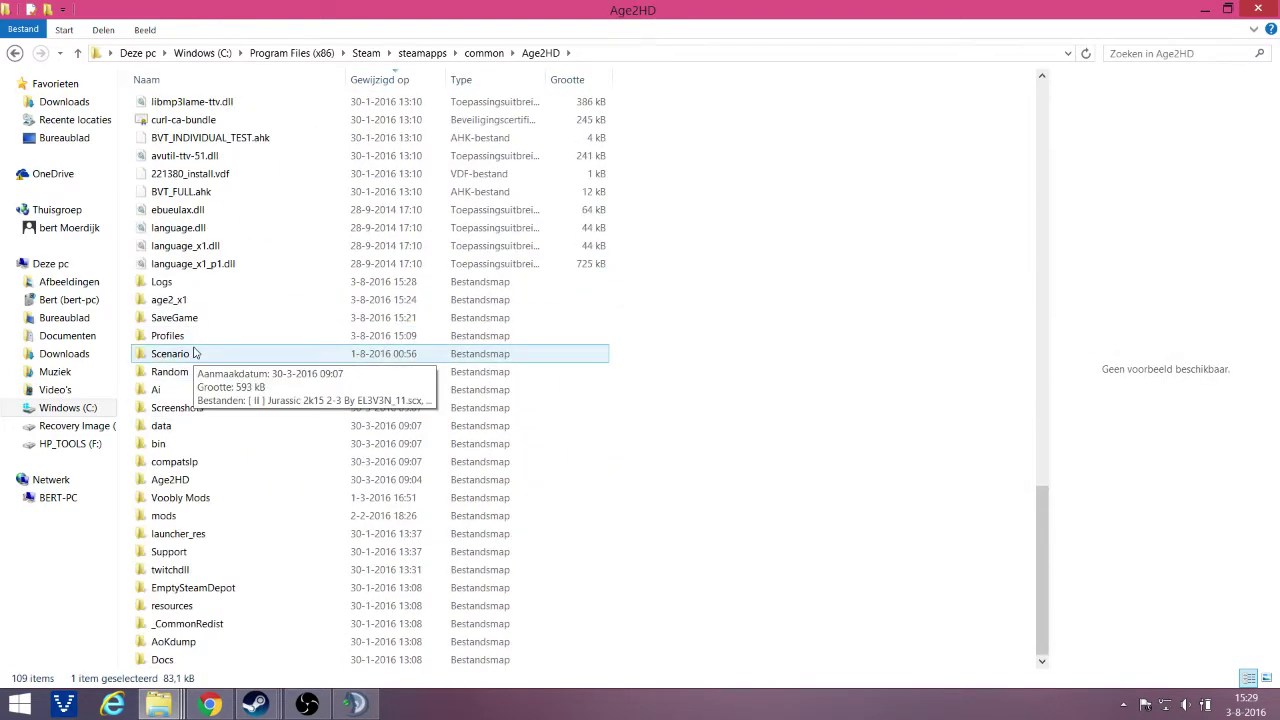
double_click(180, 335)
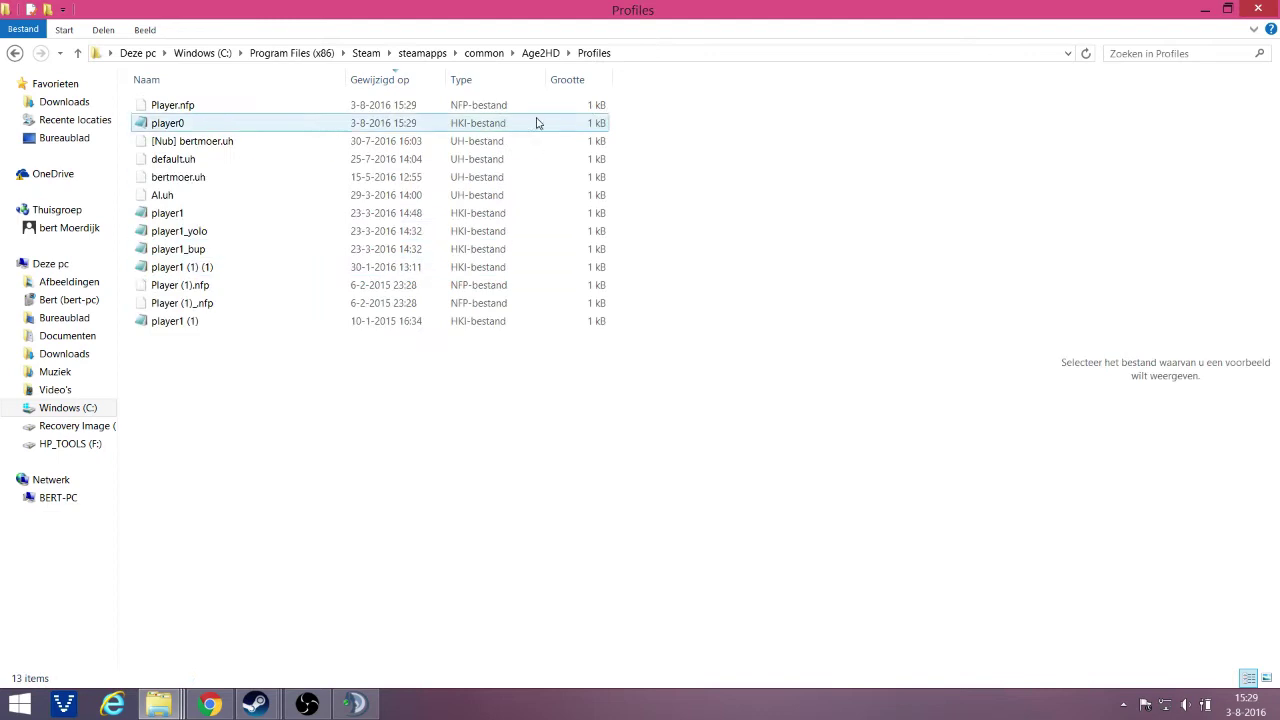
- Sort the profile files by modification date, newest first, and point out the player0 hotkey file
click(381, 82)
click(383, 84)
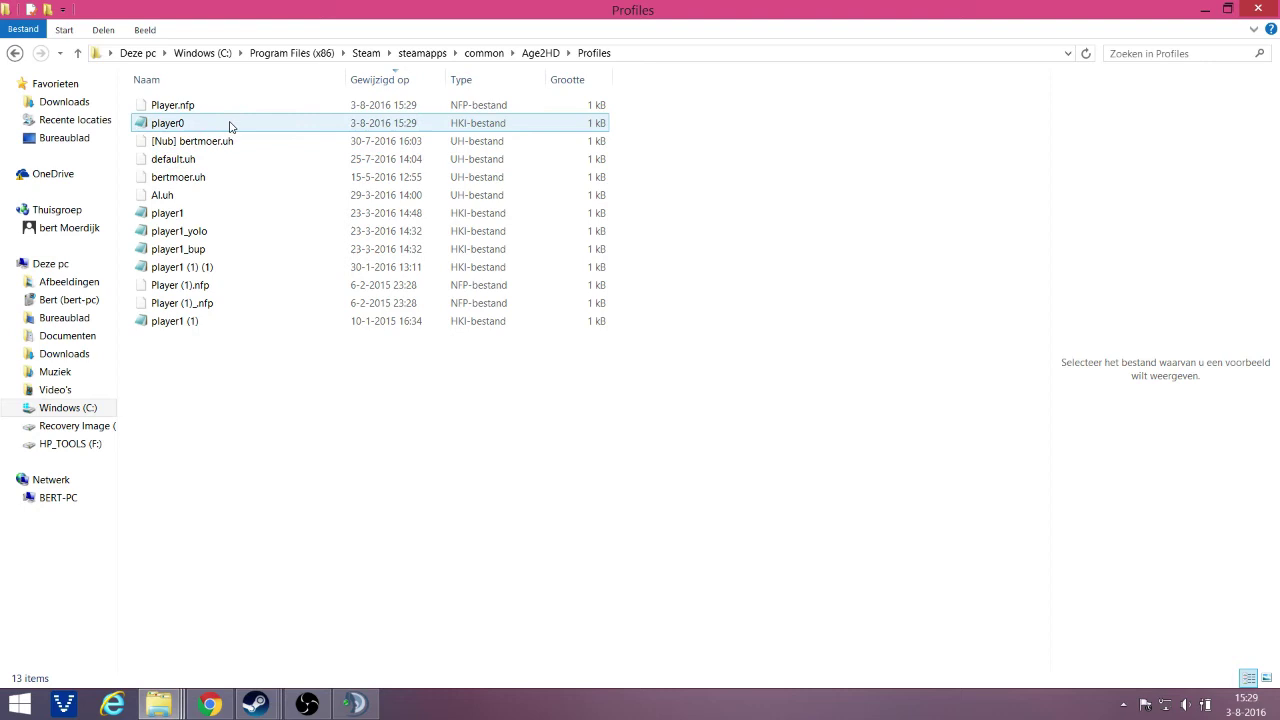
click(321, 127)
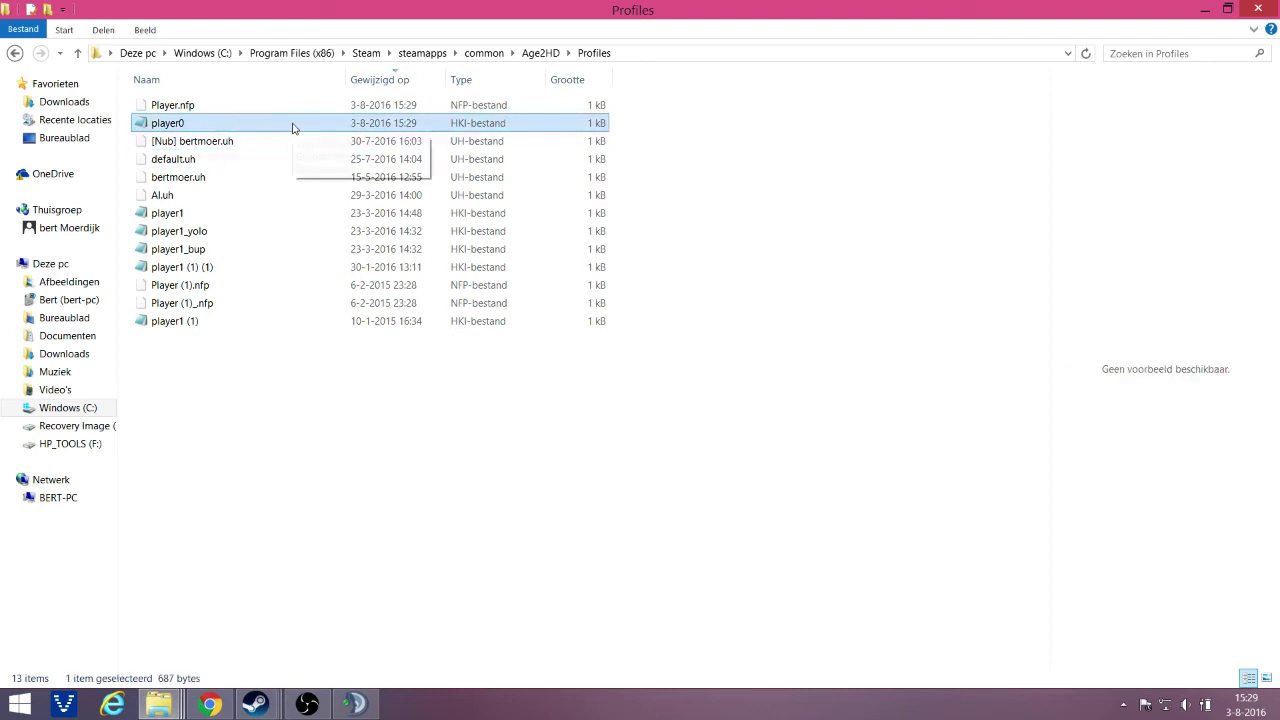
click(352, 394)
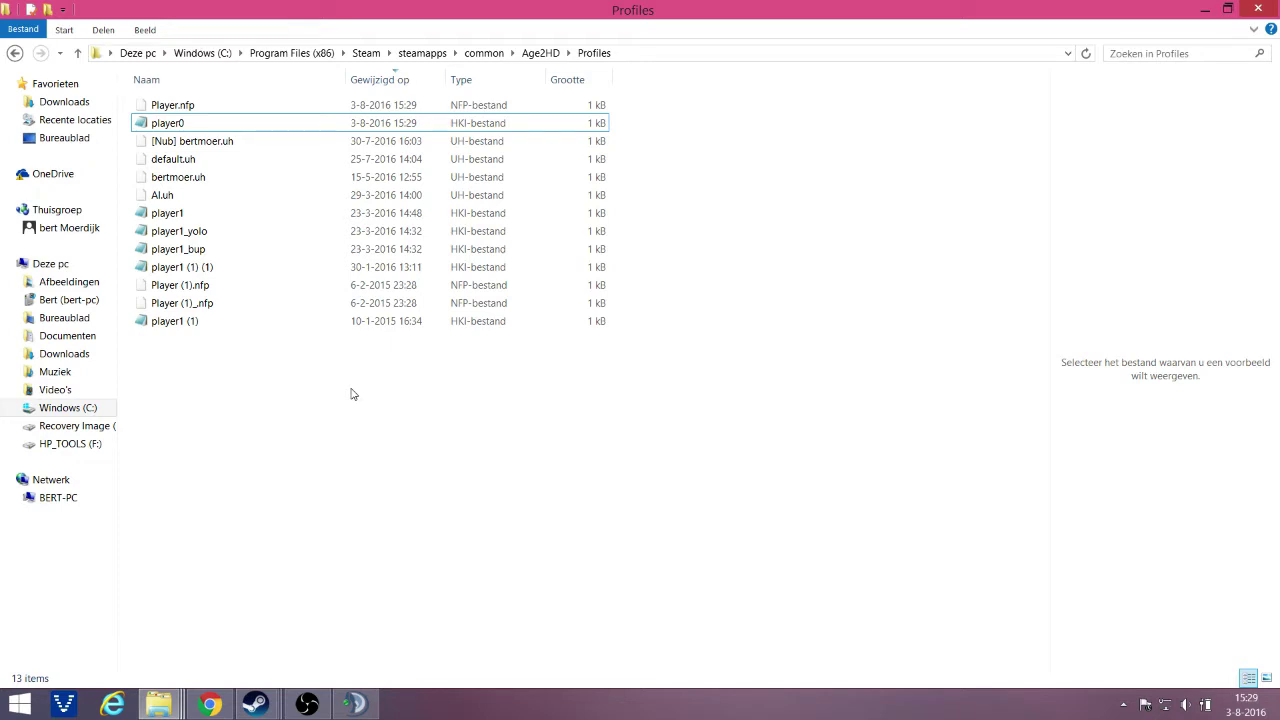
- Select player0 and snap the Profiles window to the left half of the screen
click(212, 123)
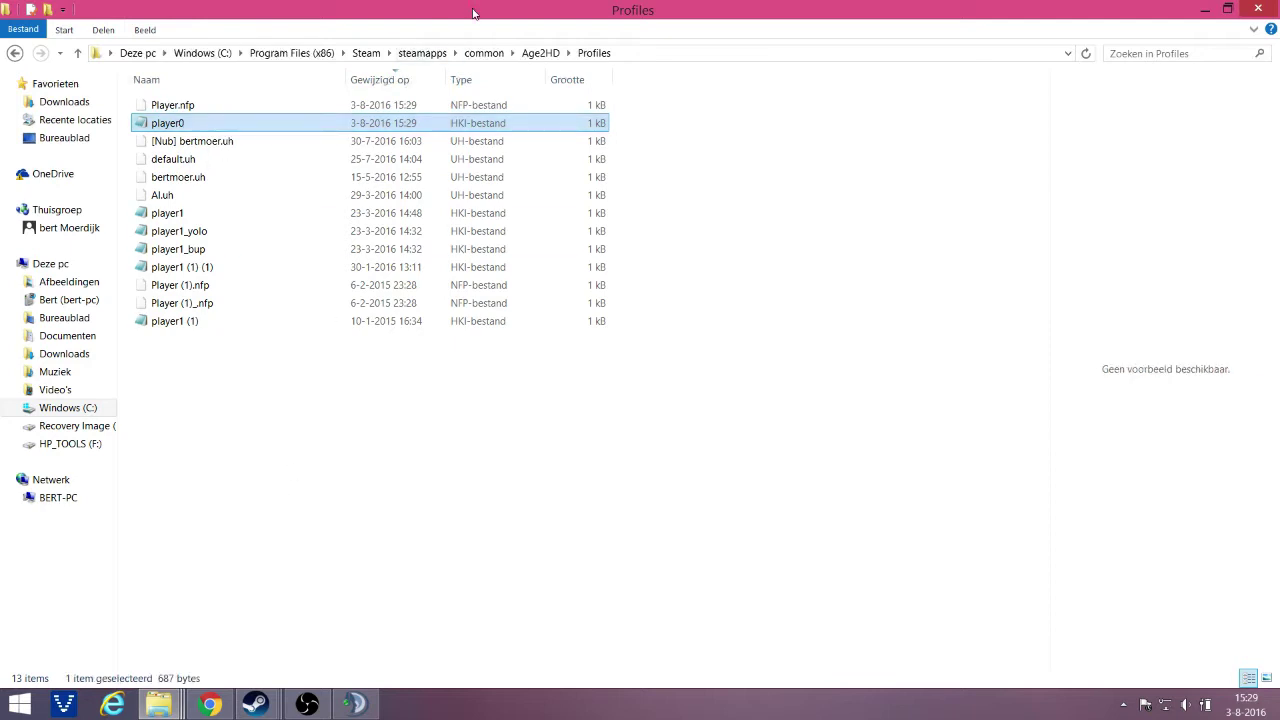
drag(473, 13, 2, 108)
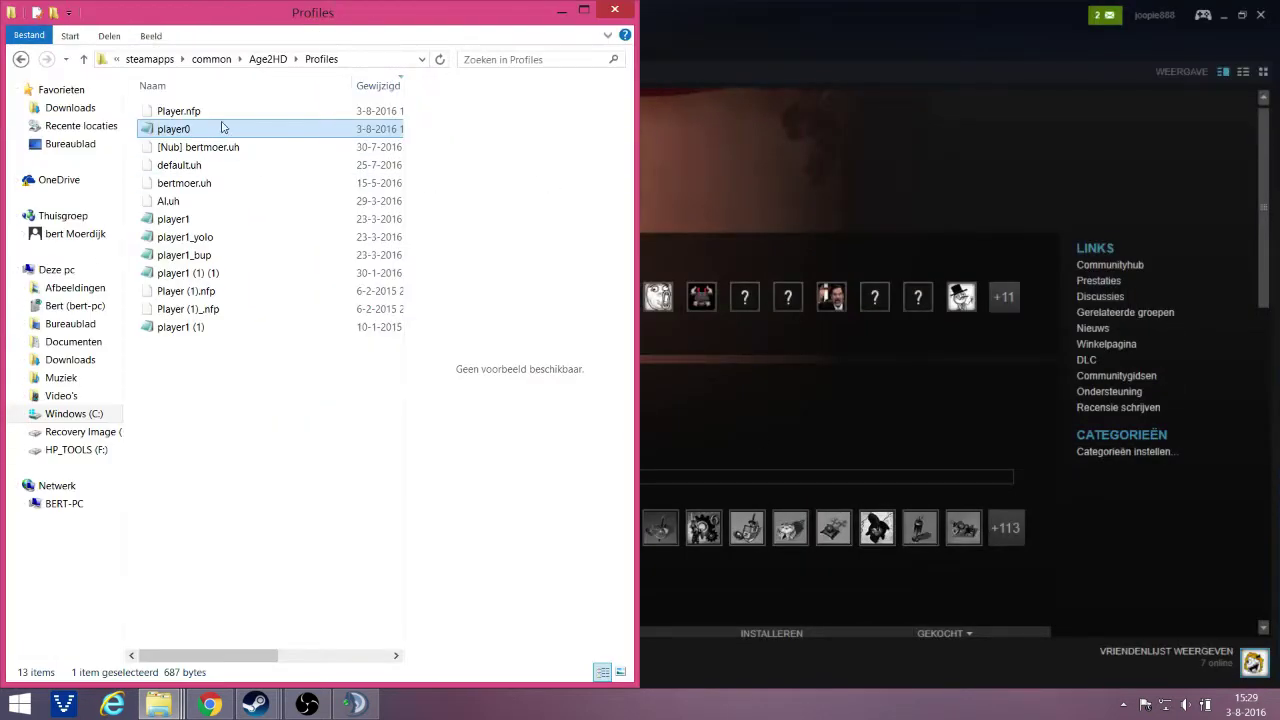
click(229, 490)
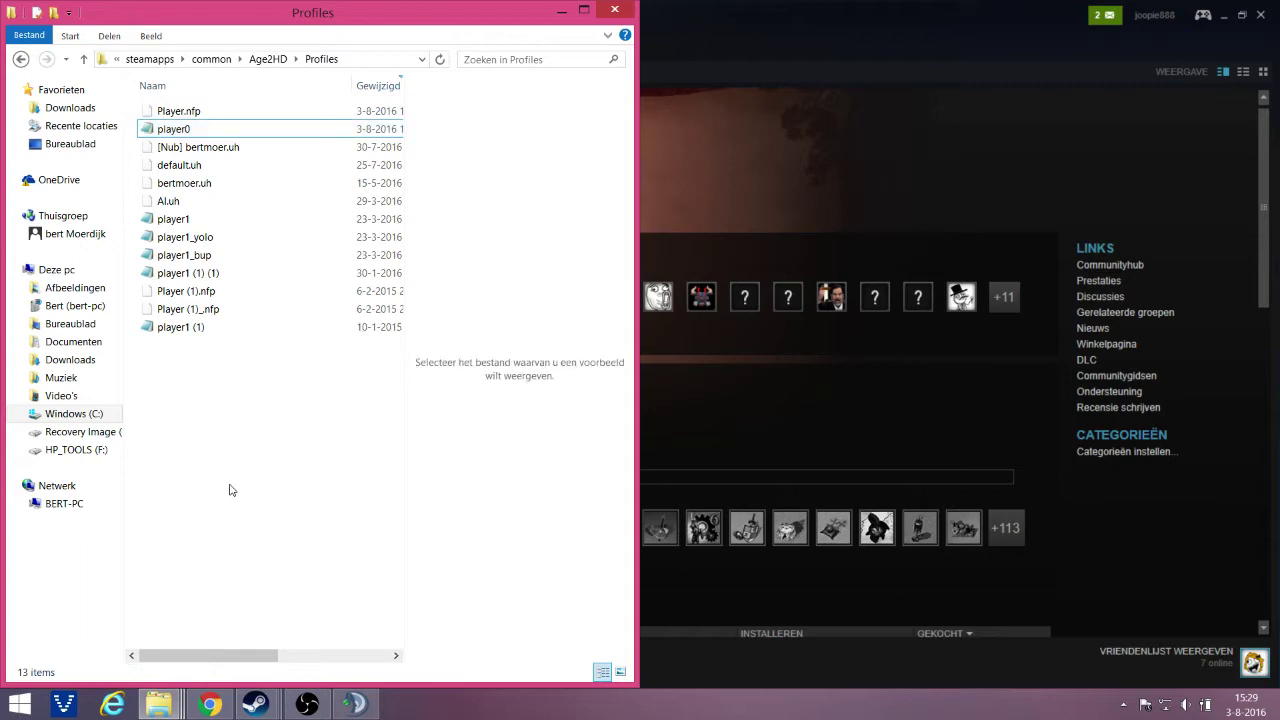
- Show the desktop and delete the upper of the two player hotkey files there
click(1276, 710)
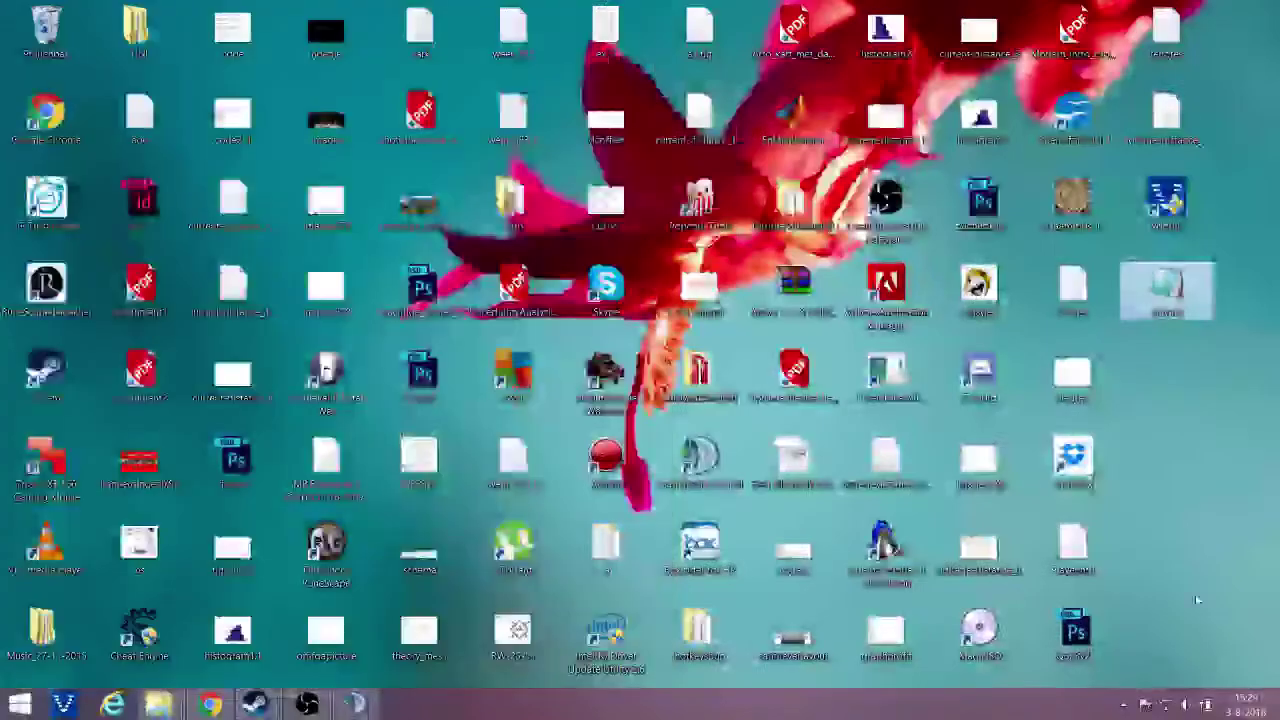
click(1126, 478)
click(1164, 298)
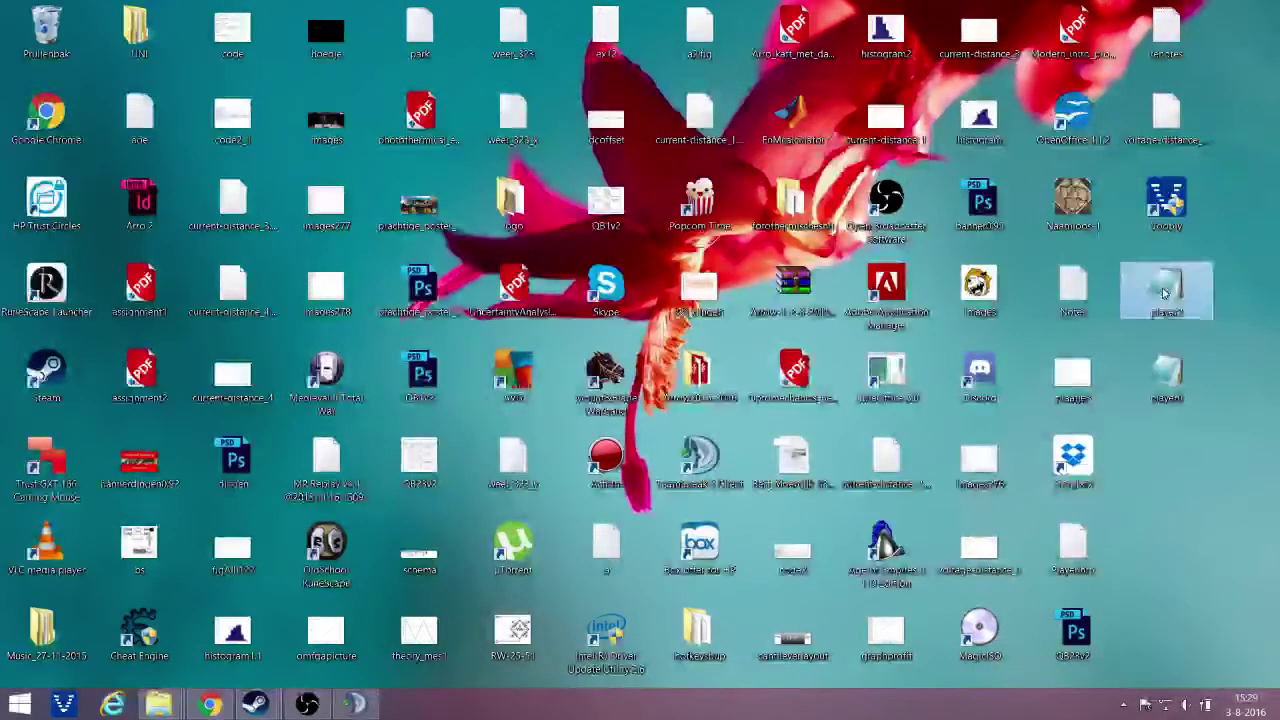
key(Delete)
click(1164, 376)
click(1204, 466)
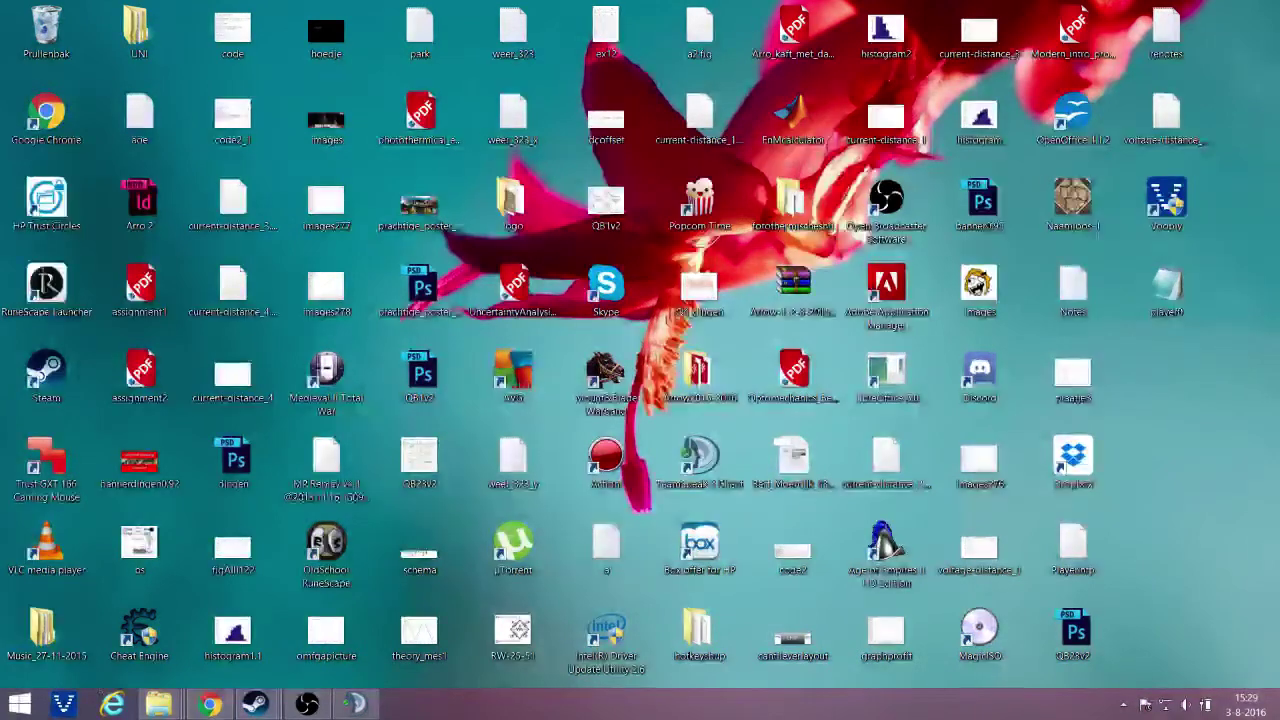
- Switch to Chrome, maximize its window, and point out the Hotkey Editor's web address by highlighting it
click(210, 704)
double_click(938, 20)
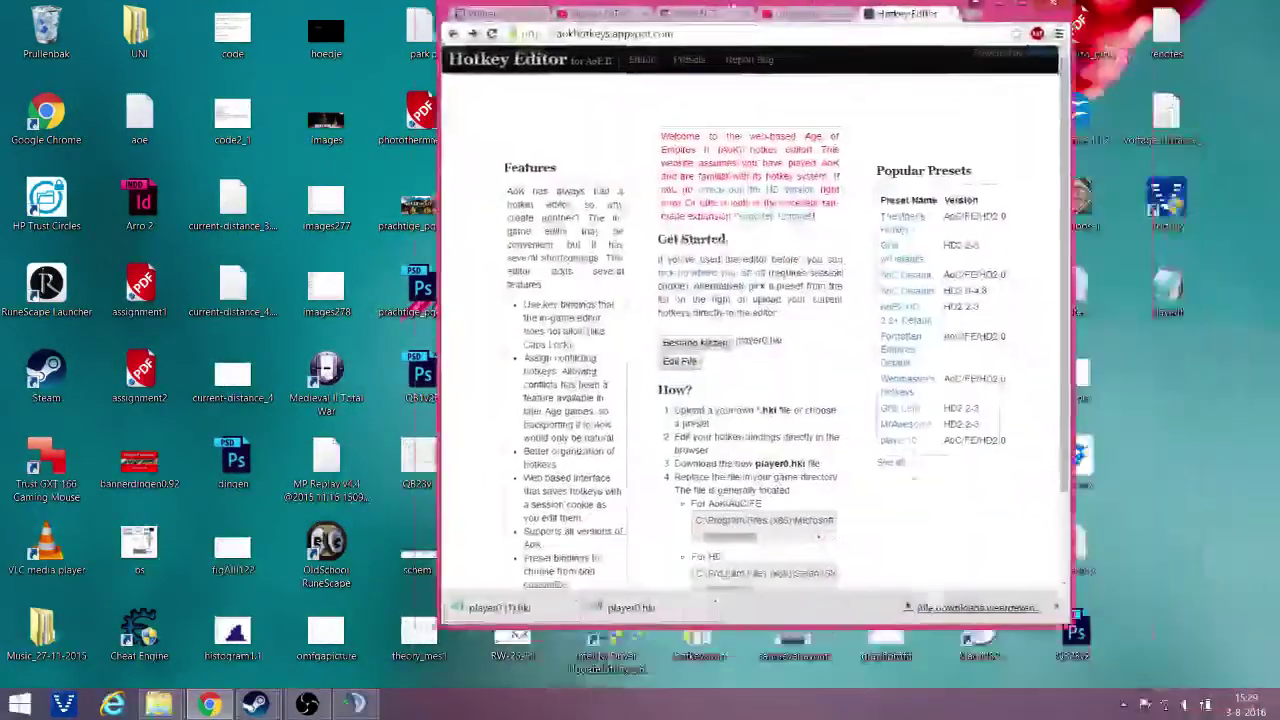
drag(288, 32, 50, 44)
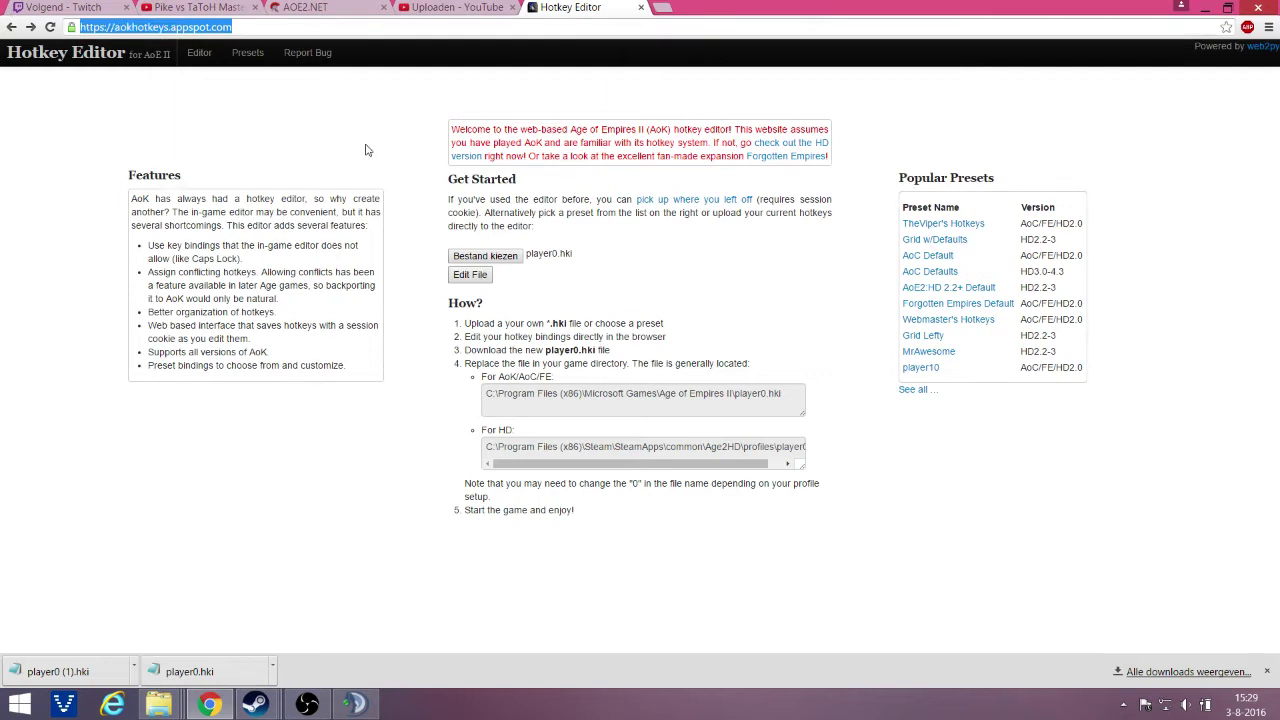
click(410, 165)
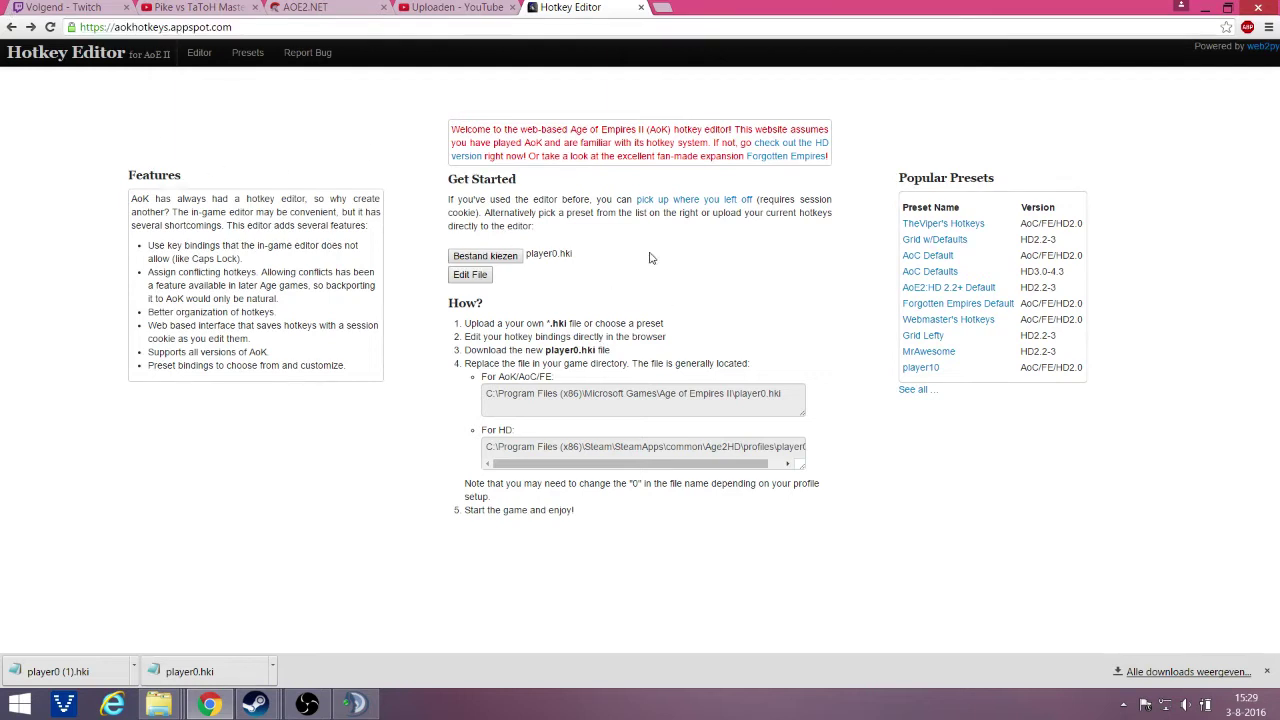
- Choose the player0 hotkey file from the desktop for upload and open it in the Hotkey Editor
click(485, 256)
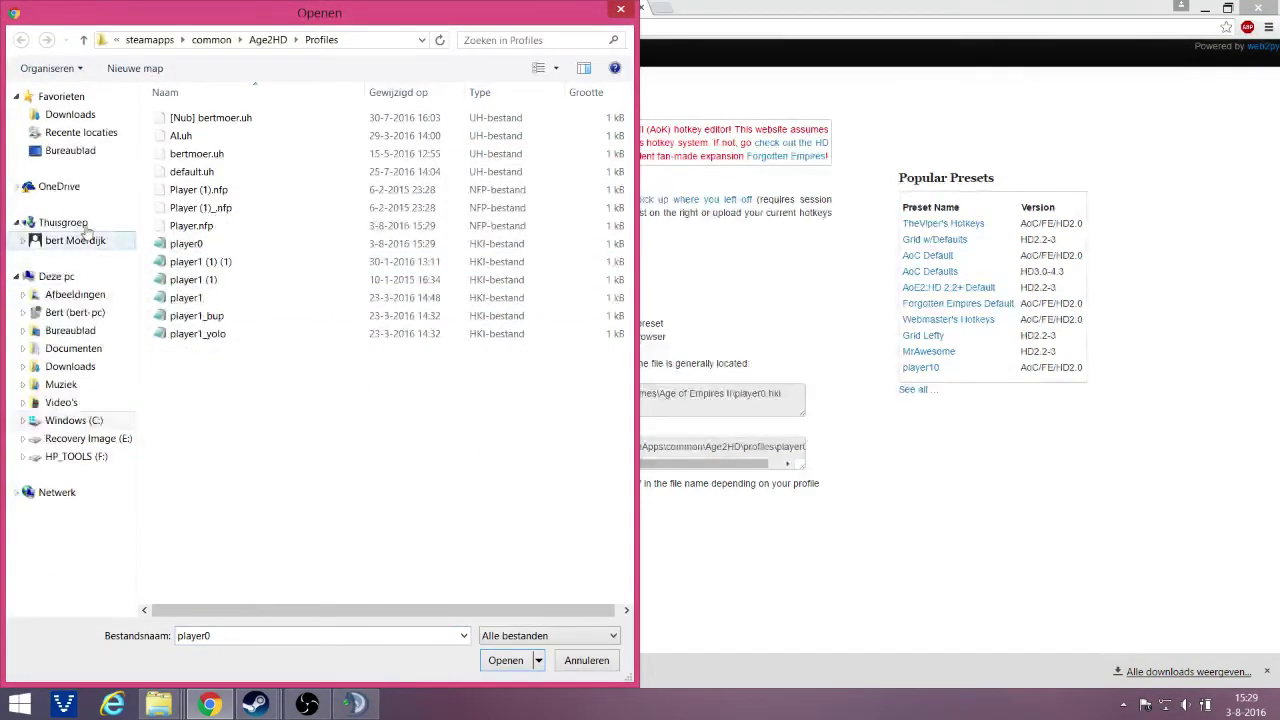
click(70, 150)
click(420, 497)
scroll(573, 495, down, 3)
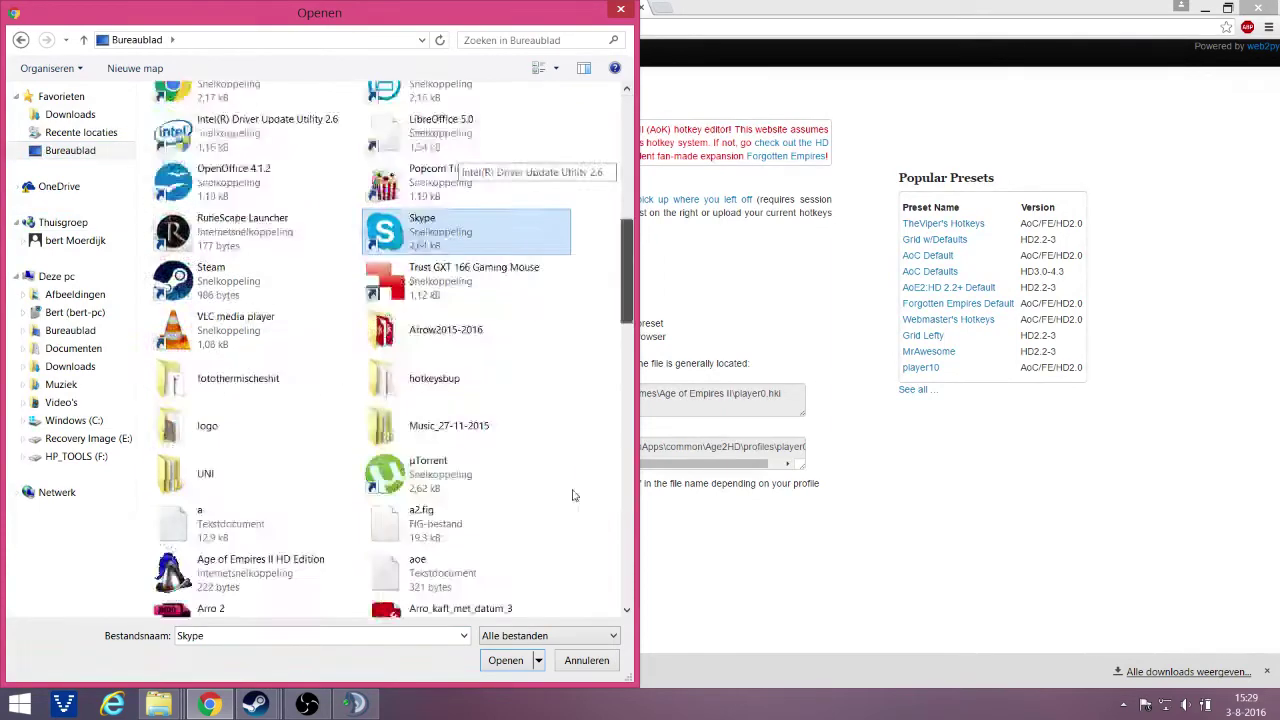
scroll(581, 582, down, 10)
drag(616, 569, 616, 561)
click(470, 466)
double_click(432, 129)
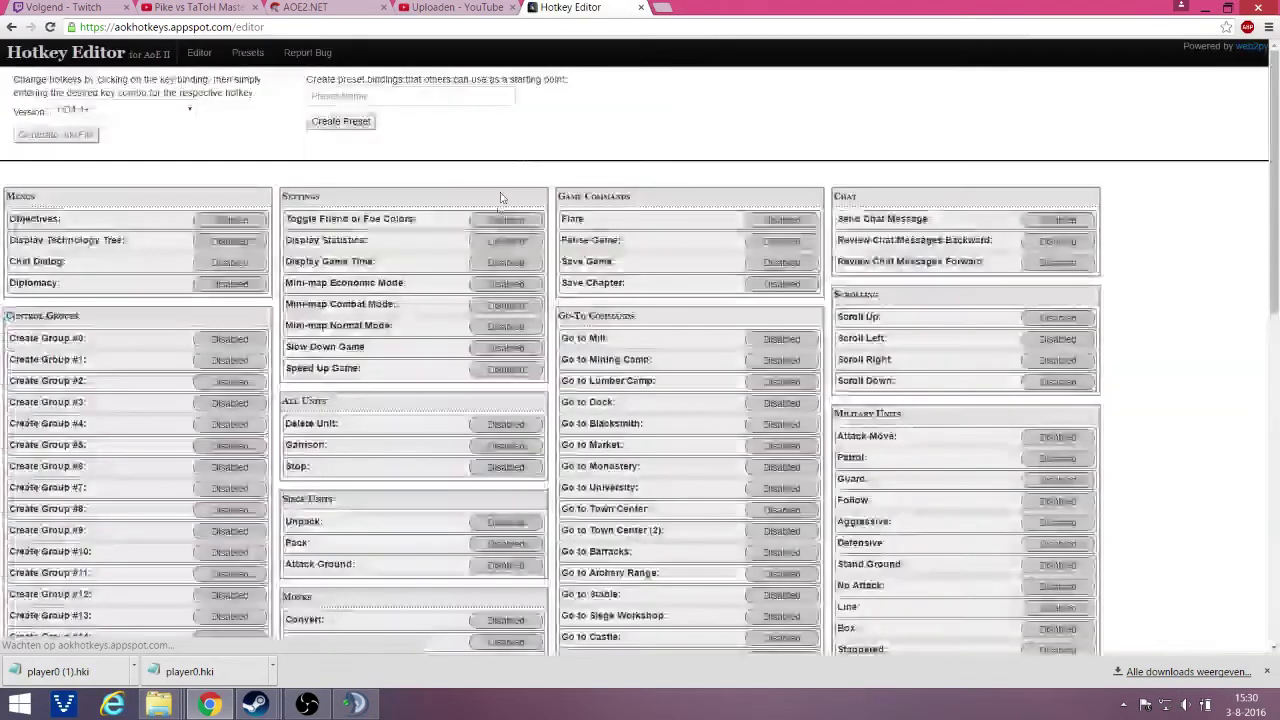
- Set the hotkey version to AoC/FE/HD2.0, generate the .hki file, and show the new download in its folder
click(166, 119)
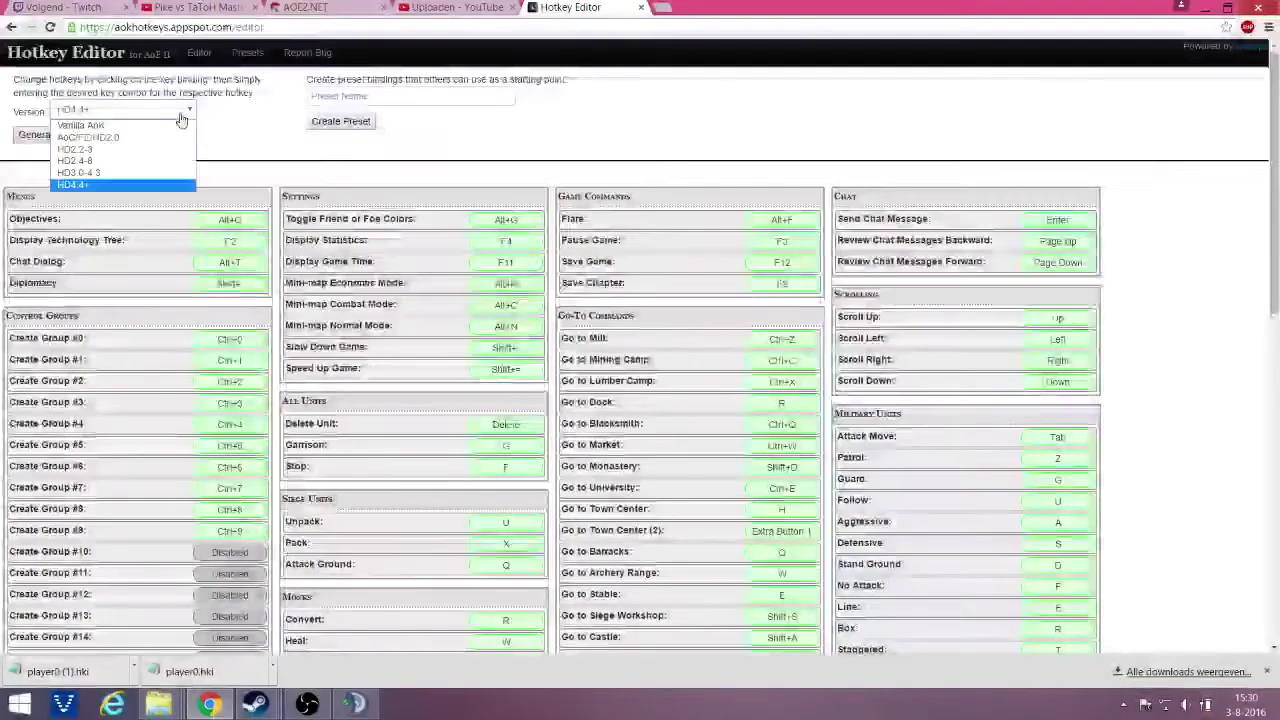
click(120, 139)
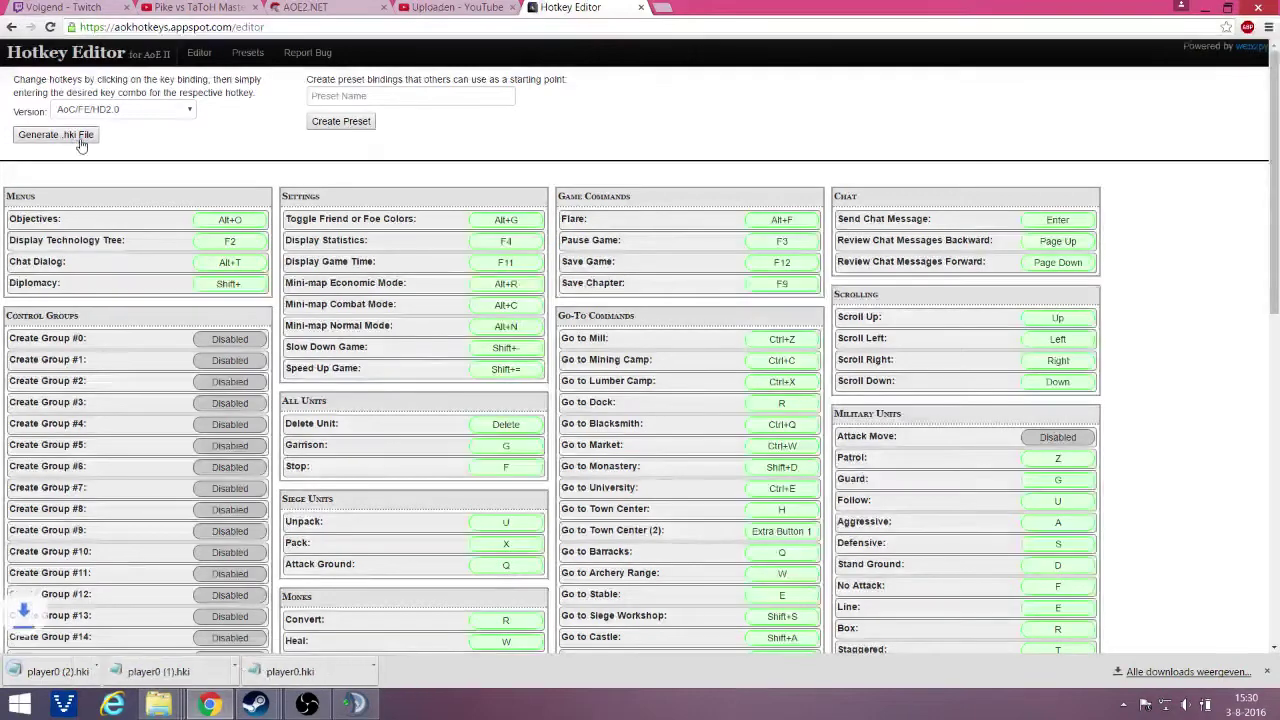
right_click(79, 674)
click(142, 631)
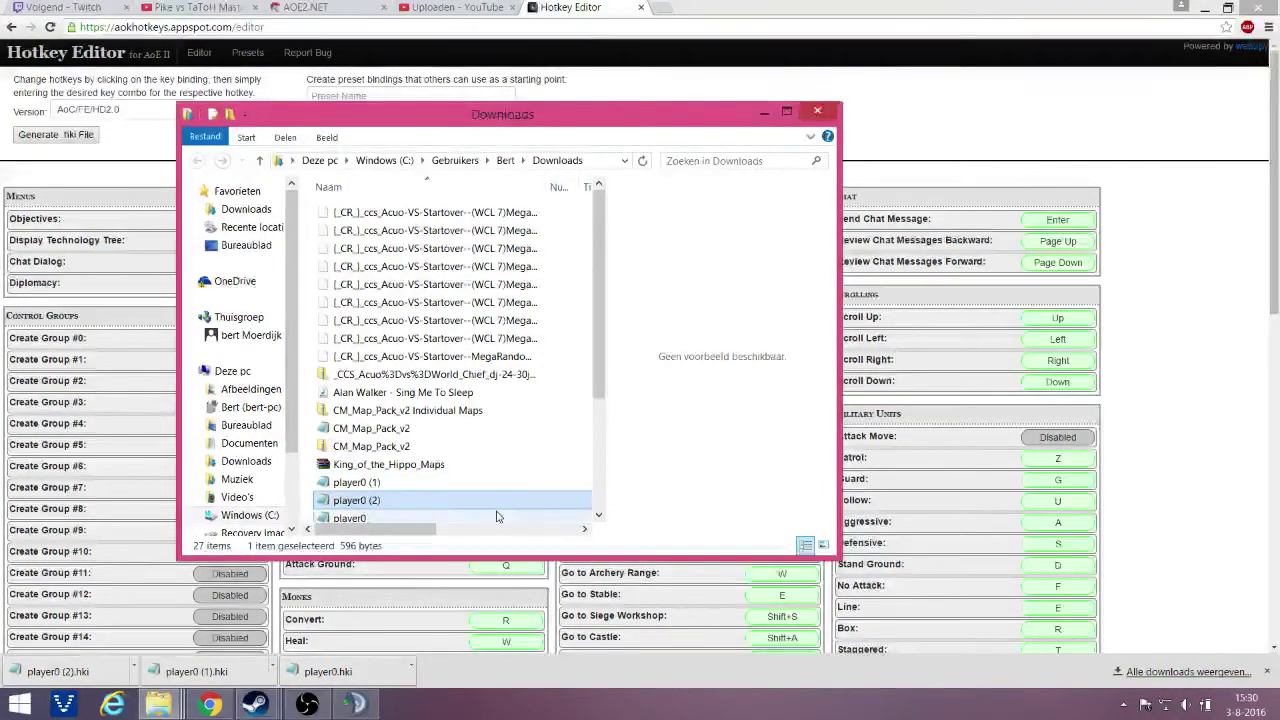
- Delete the older hotkey files player0 (1) and player0 from the Downloads folder
click(405, 482)
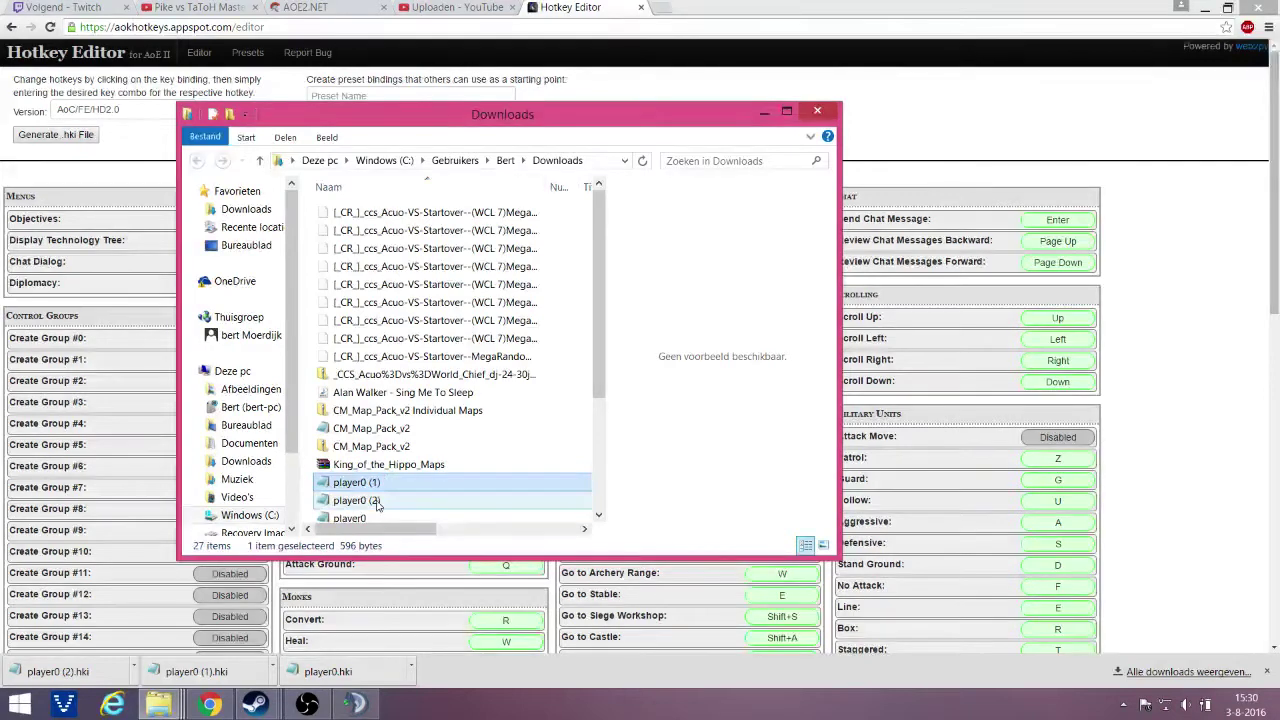
ctrl+click(400, 517)
key(Delete)
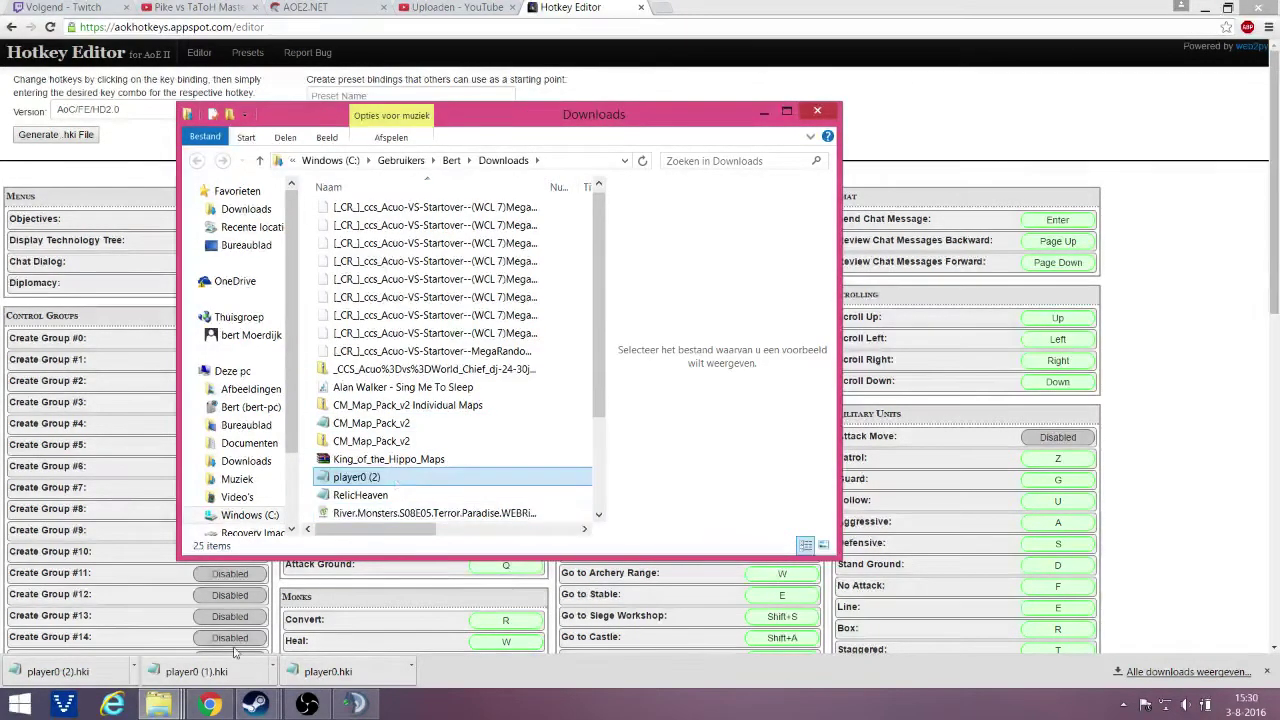
click(158, 704)
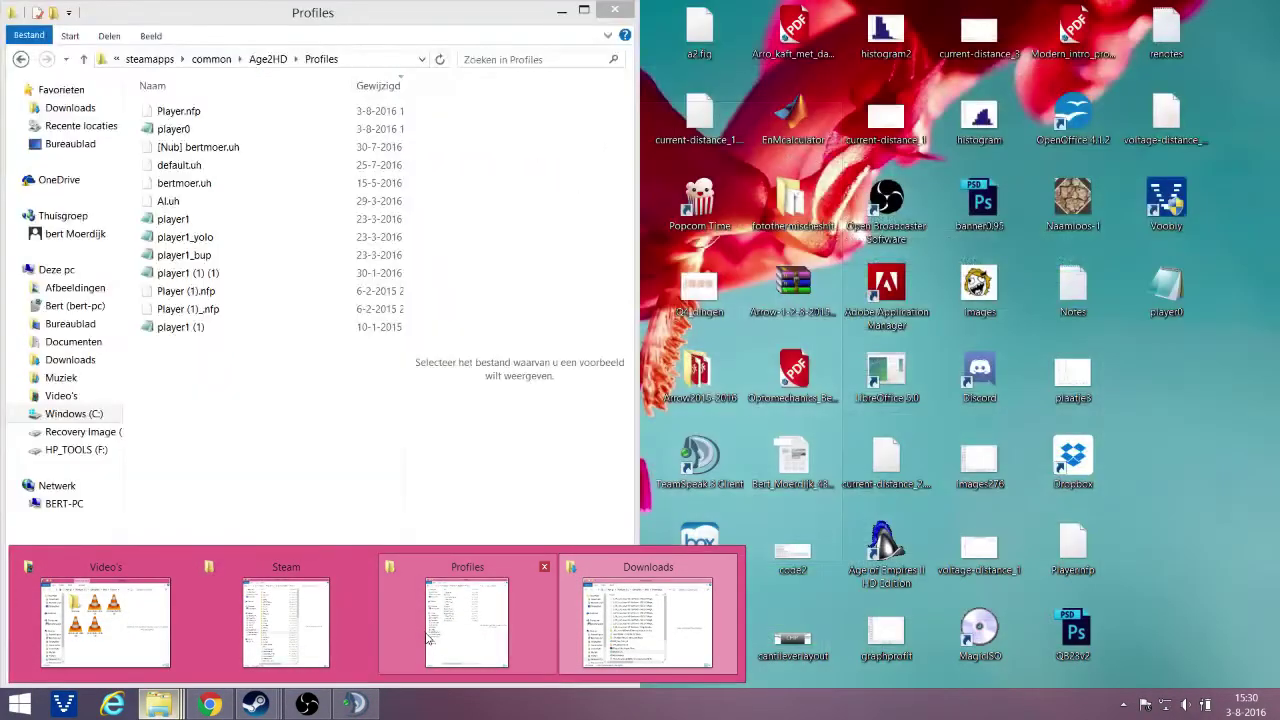
mouse_move(338, 609)
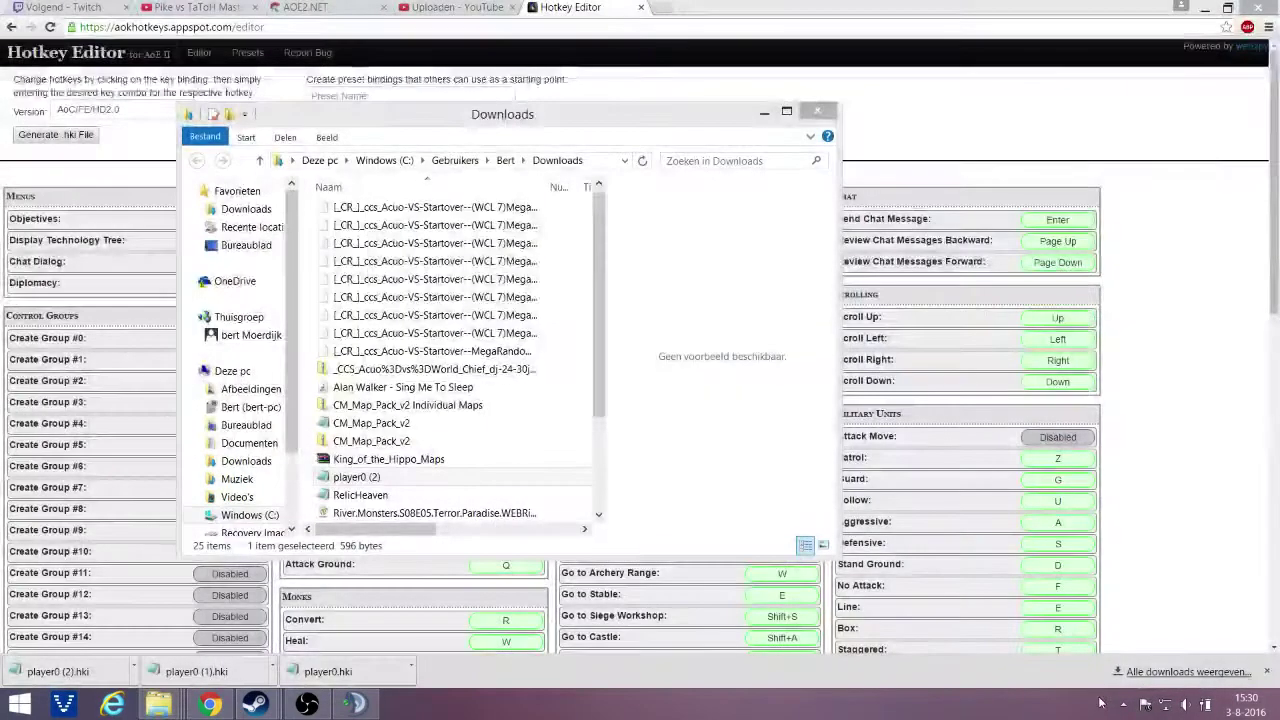
click(1123, 704)
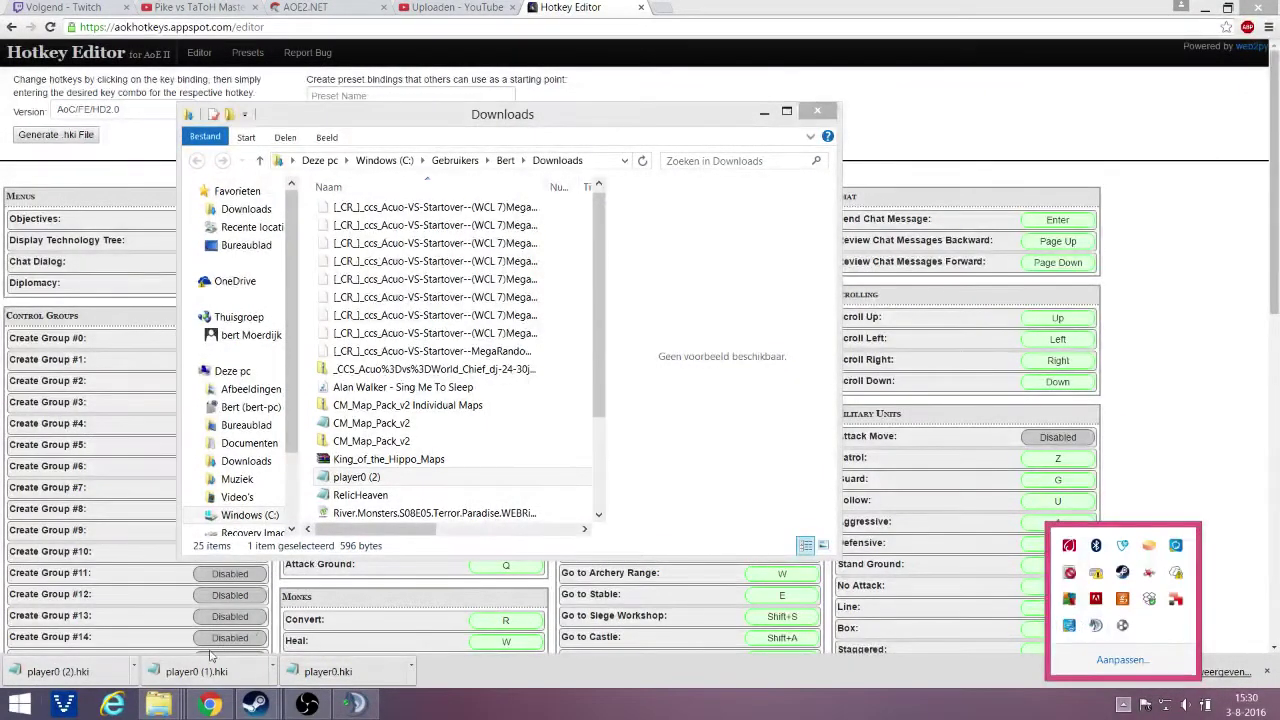
- Start Voobly, reconnect to its server, and open the New Player Lobby for Age of Empires II: The Conquerors
click(66, 703)
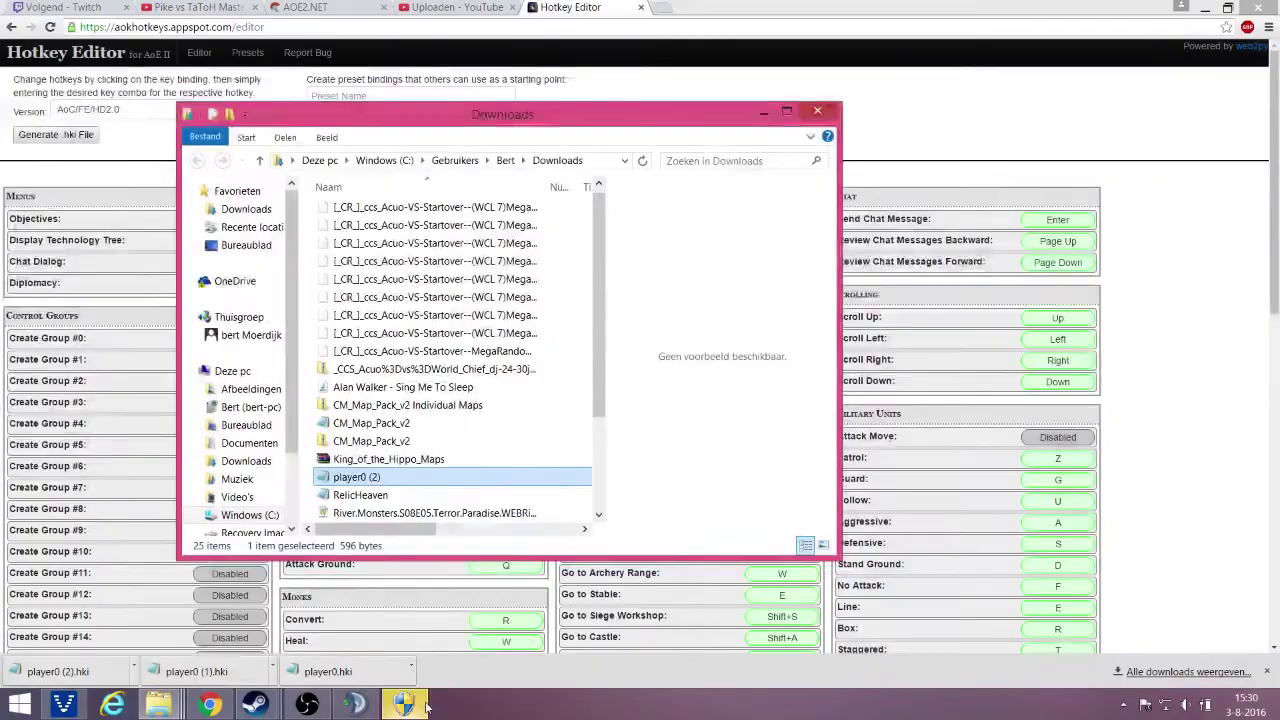
click(414, 712)
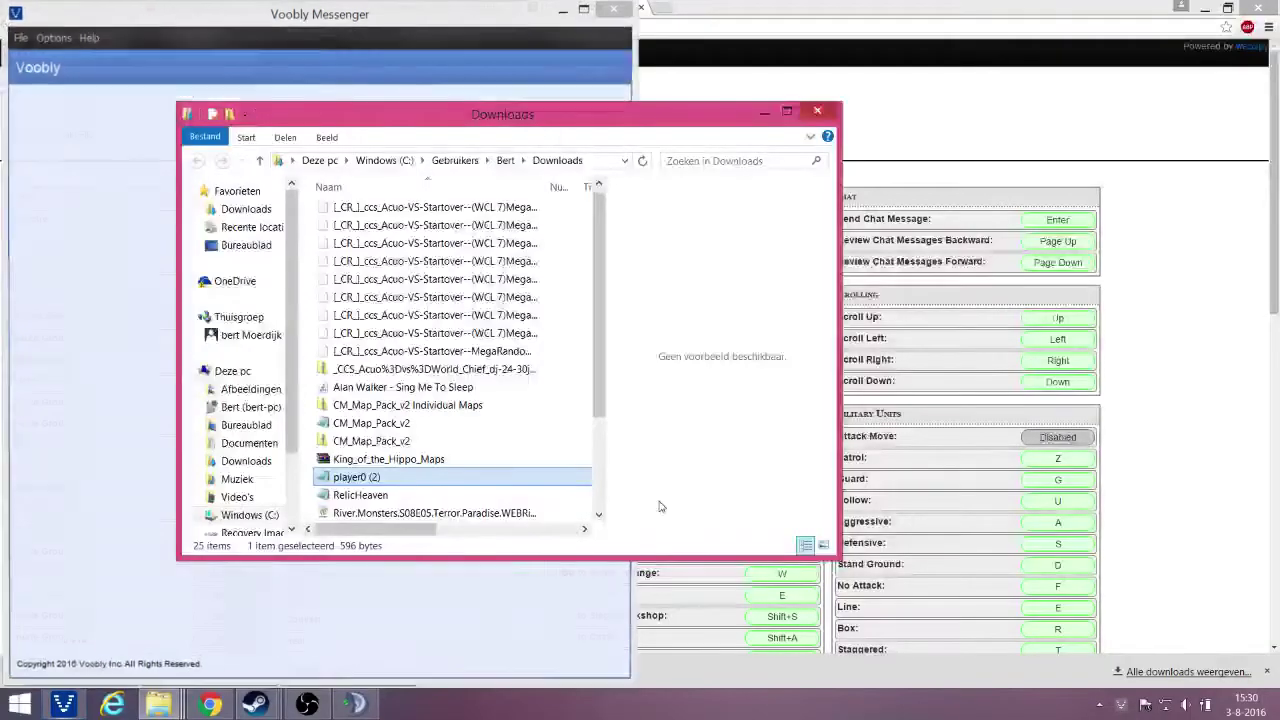
click(366, 20)
click(321, 348)
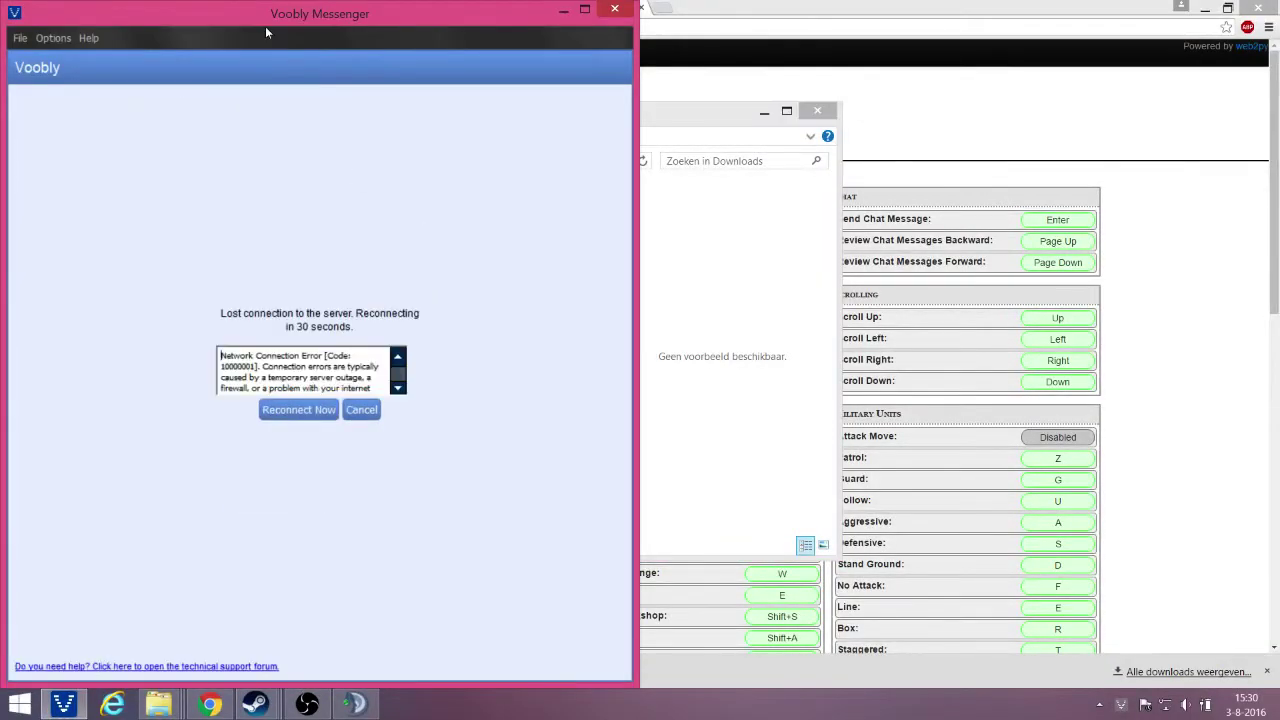
click(300, 412)
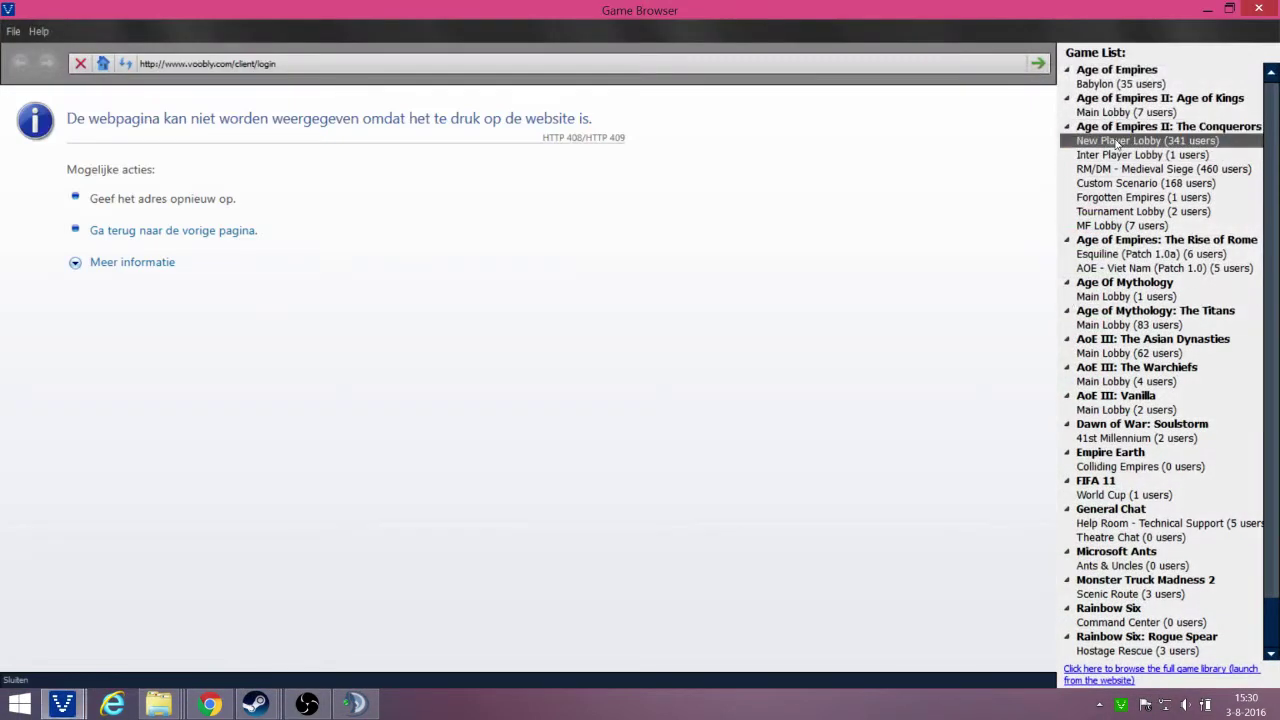
click(1113, 146)
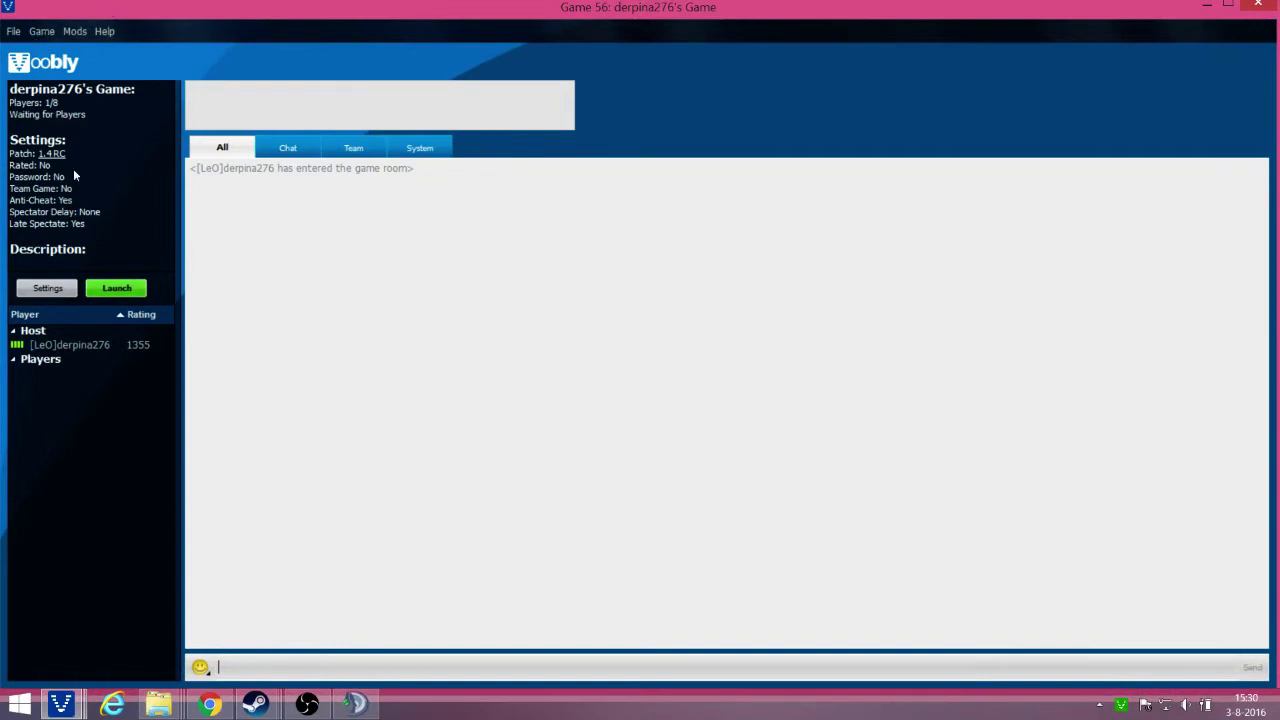
- Set the game room to Start at Single Player Menu and launch the game
click(30, 32)
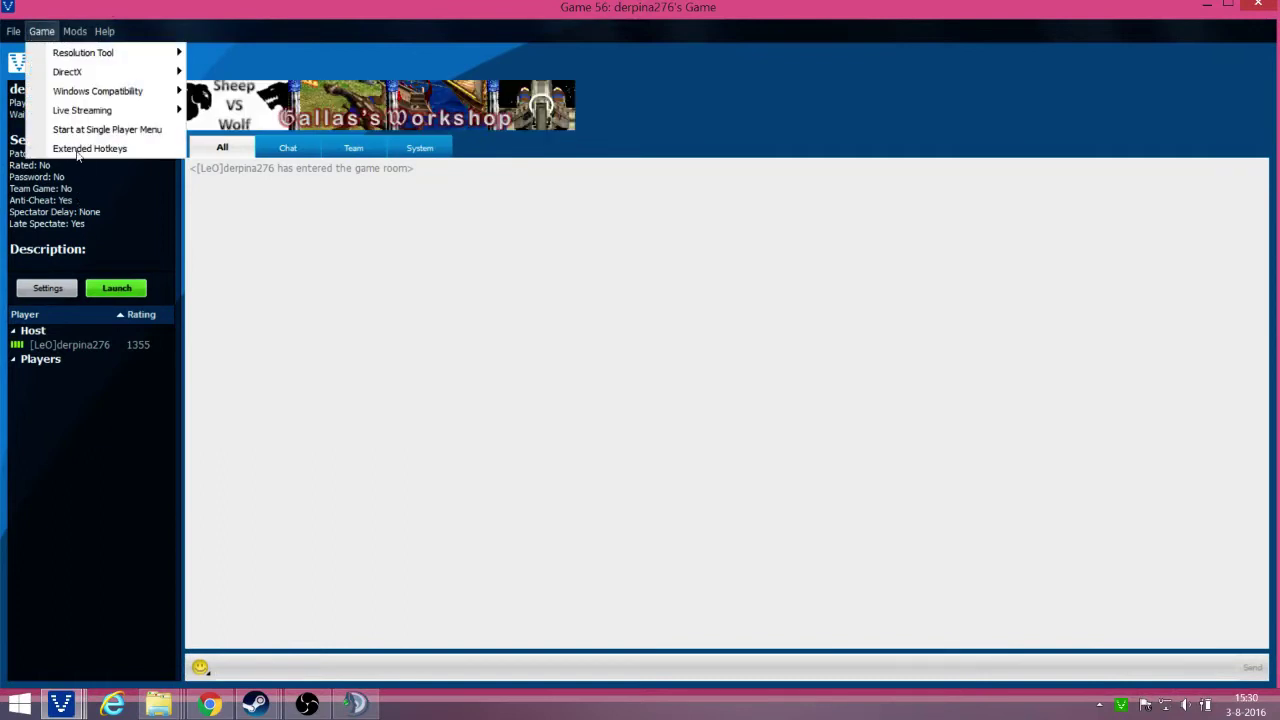
click(106, 130)
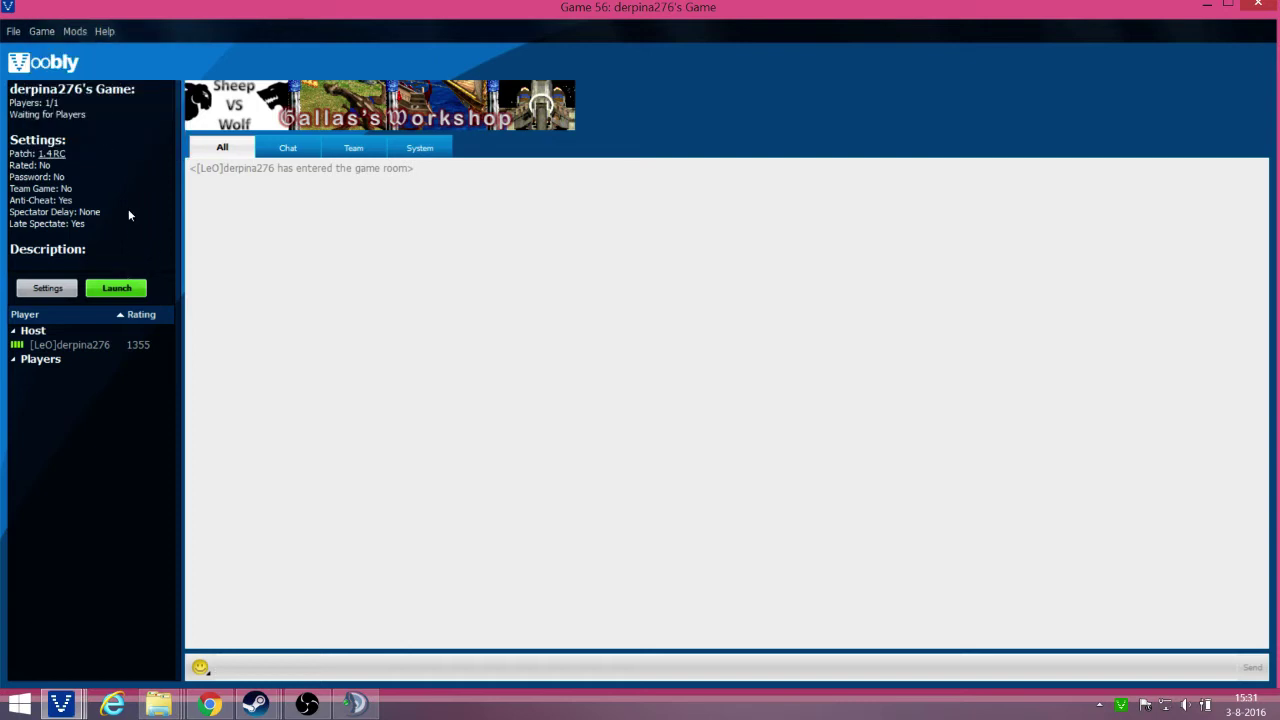
click(41, 33)
click(79, 130)
click(117, 288)
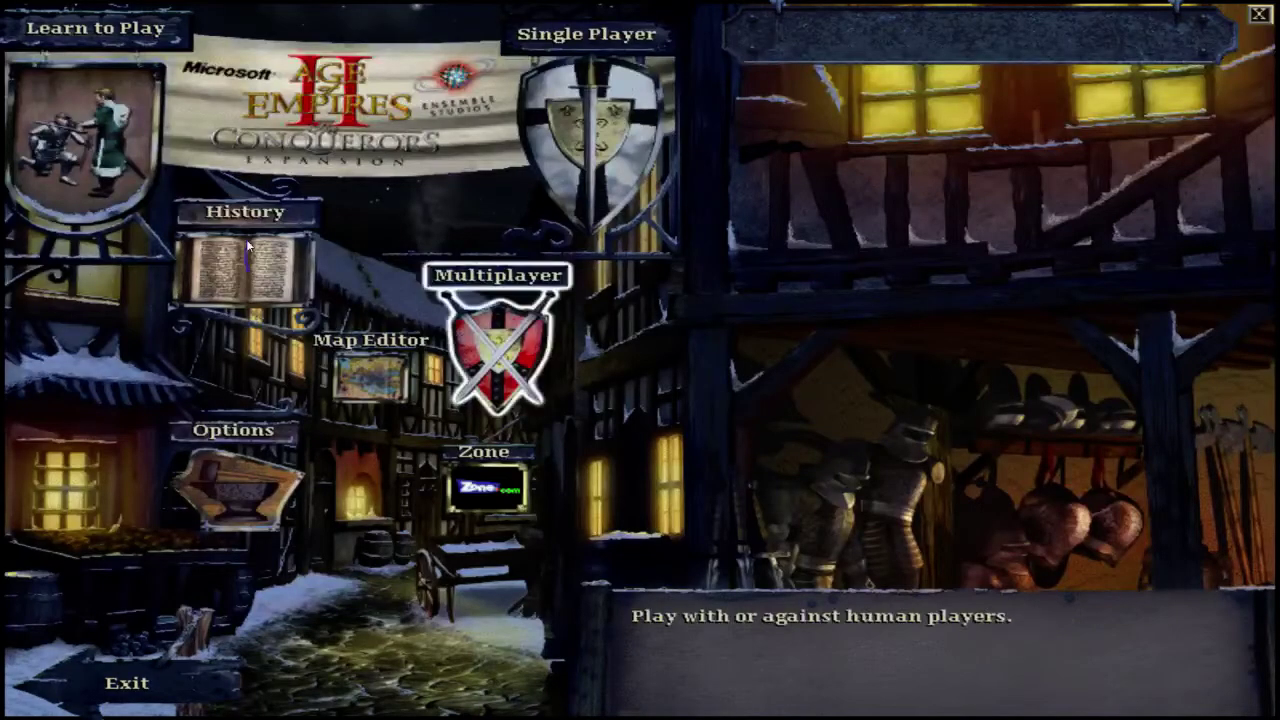
- Open the in-game hotkey settings, change the Delete Unit hotkey to Alt-F, and set it back to Delete
click(235, 480)
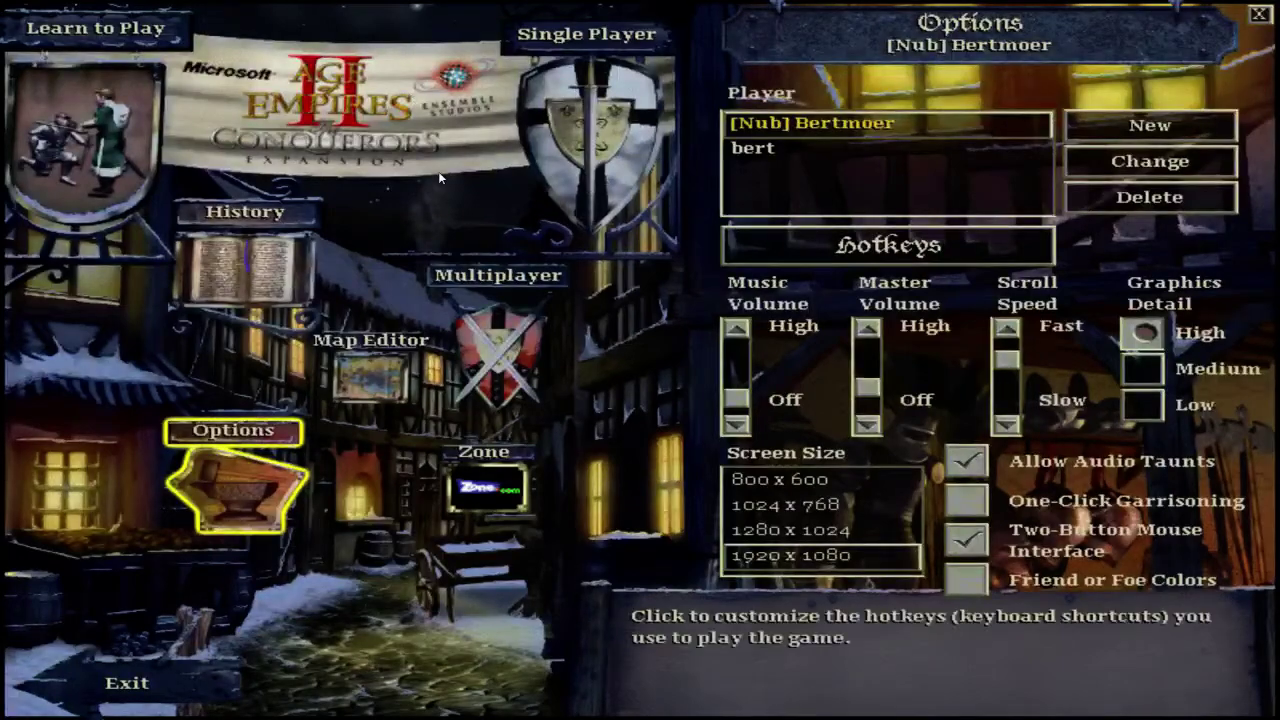
click(887, 245)
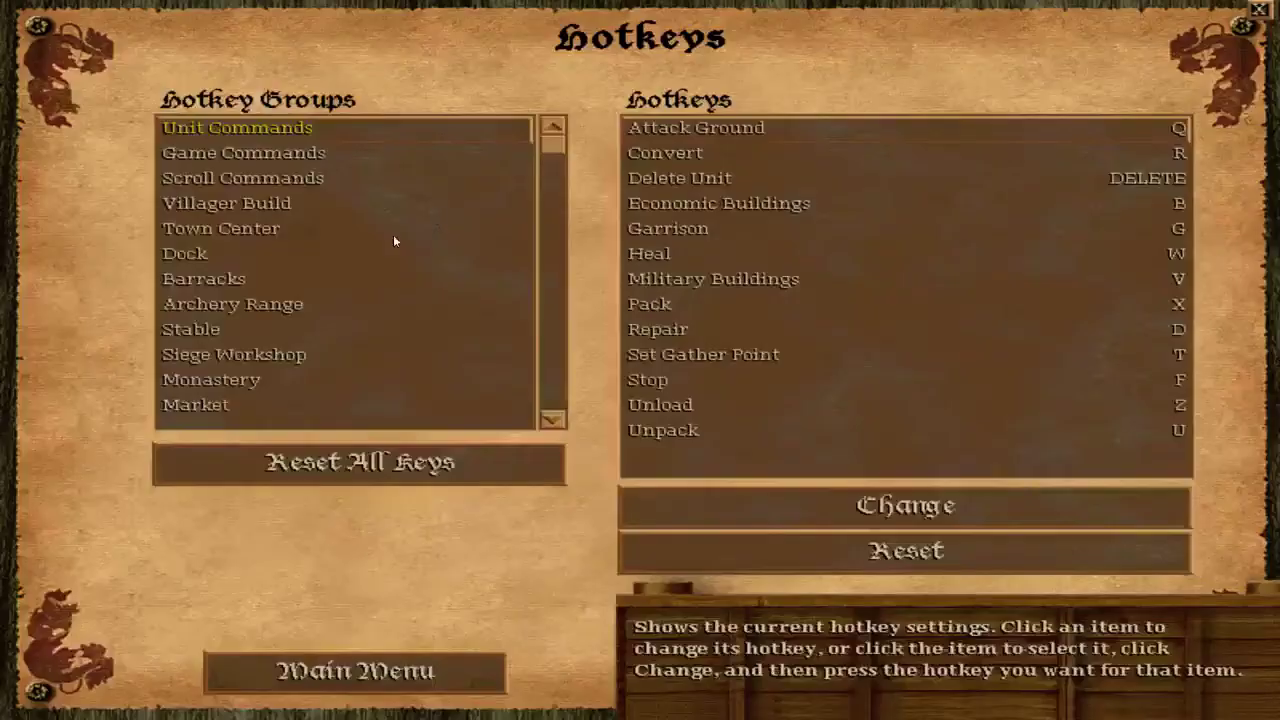
click(712, 152)
click(712, 178)
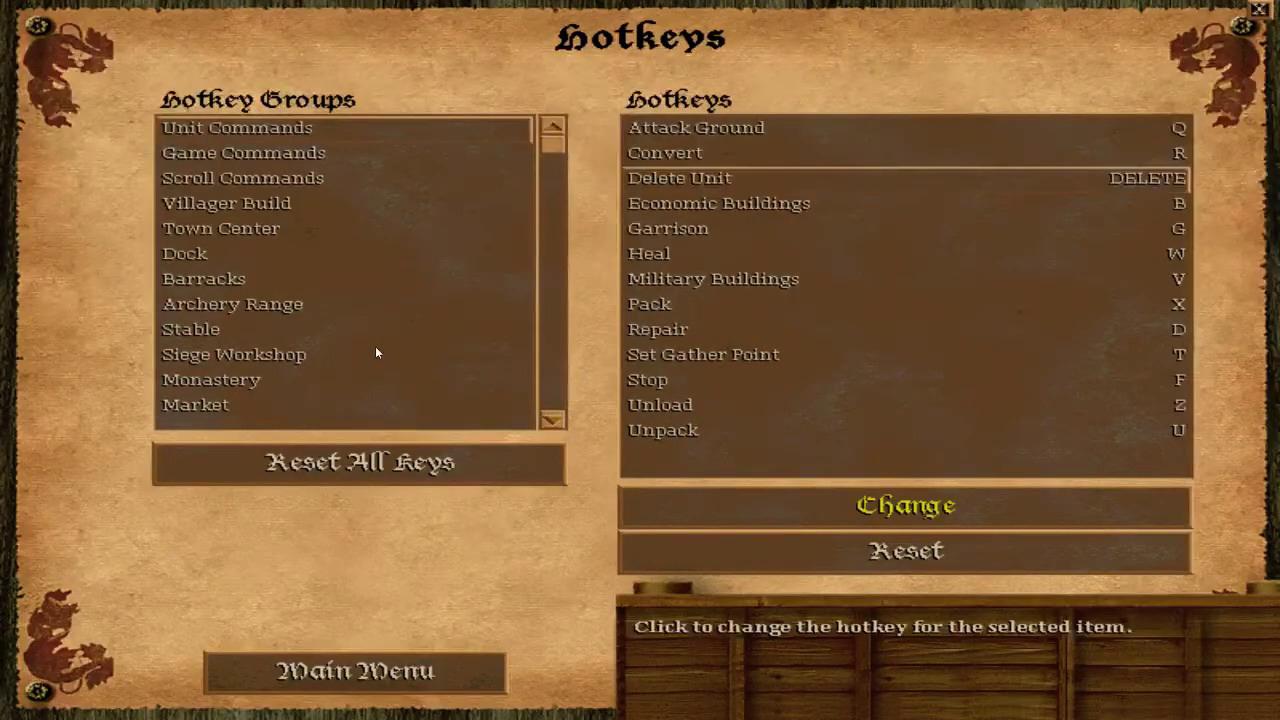
key(alt+f)
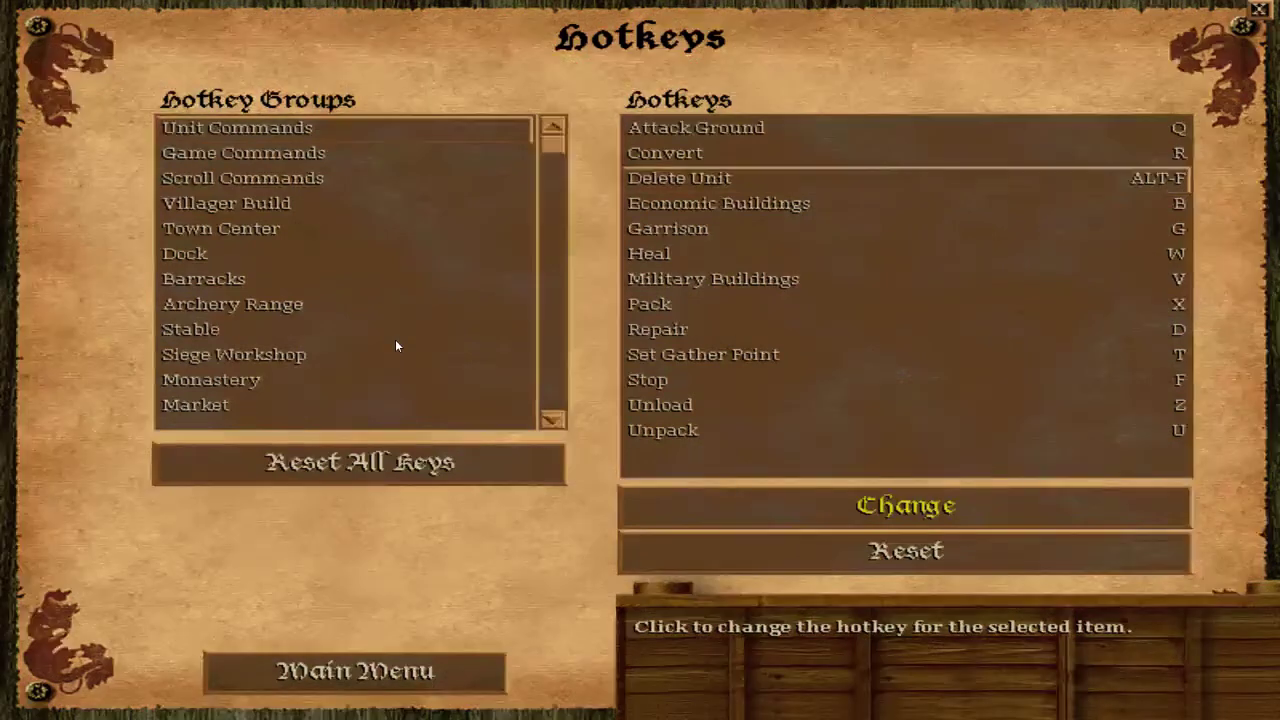
key(Delete)
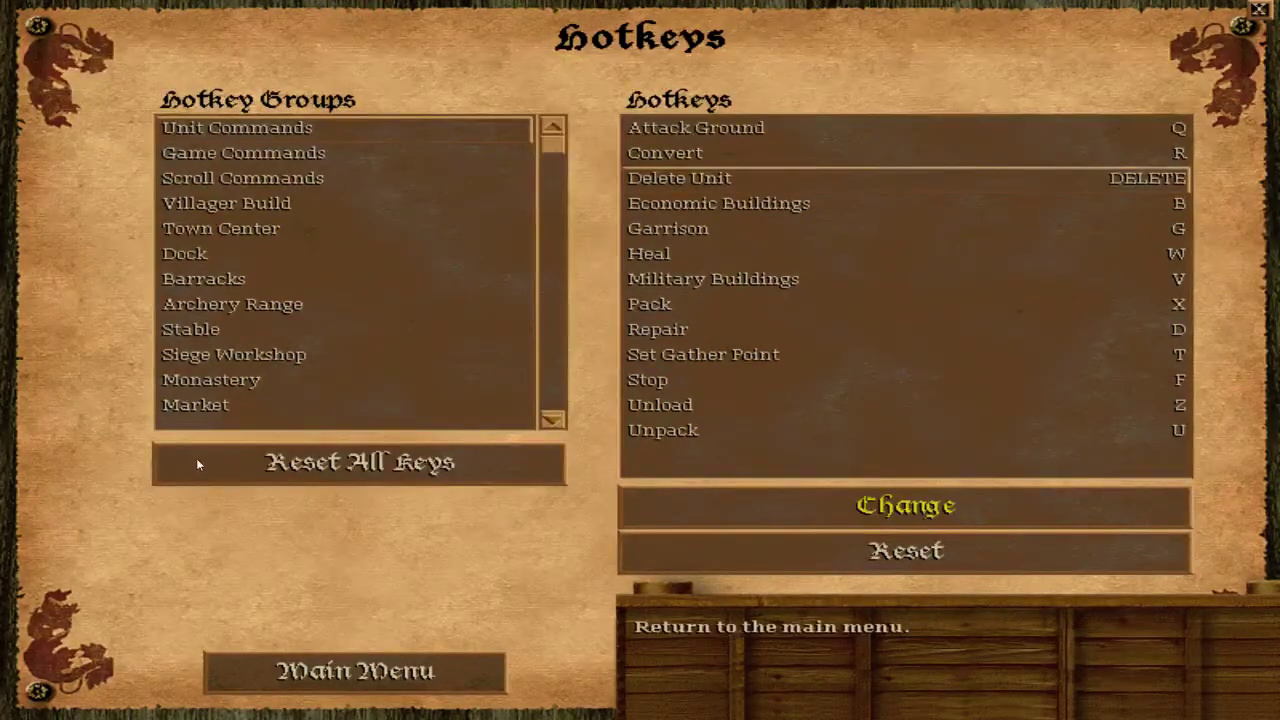
- Exit the game and go from the Profiles folder up to the Age2HD folder in File Explorer
click(355, 670)
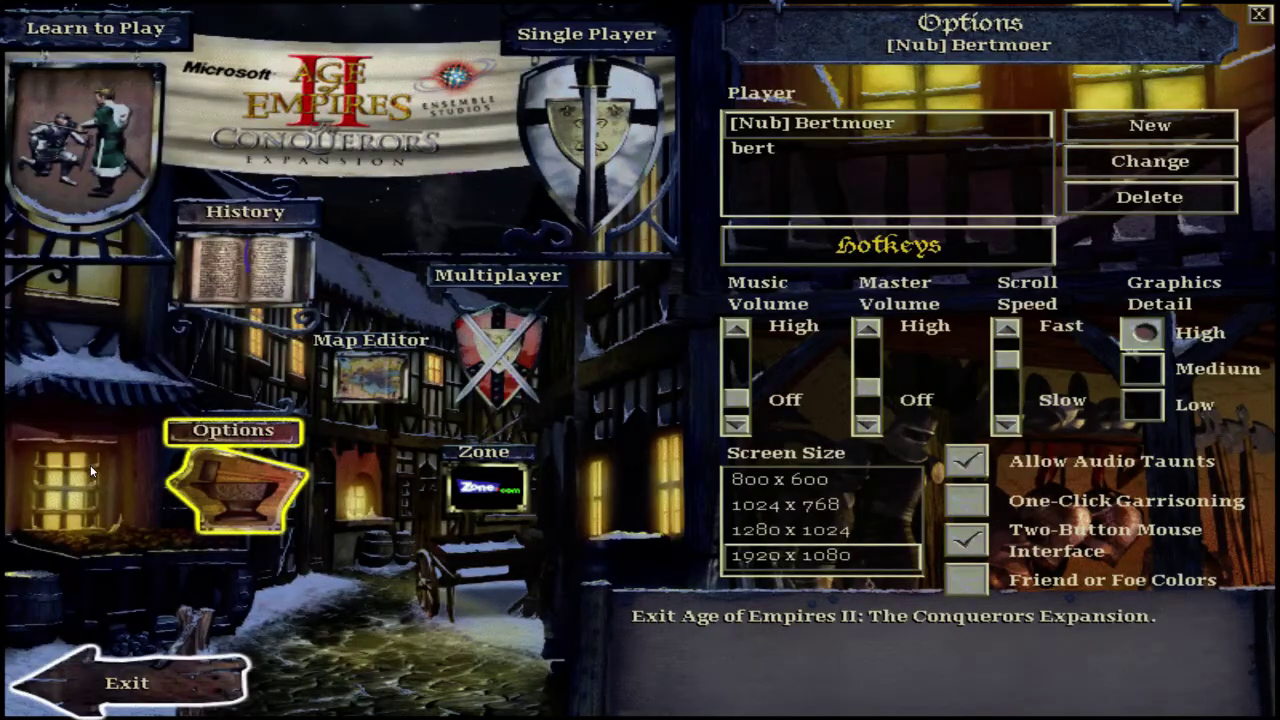
key(alt+F4)
mouse_move(165, 706)
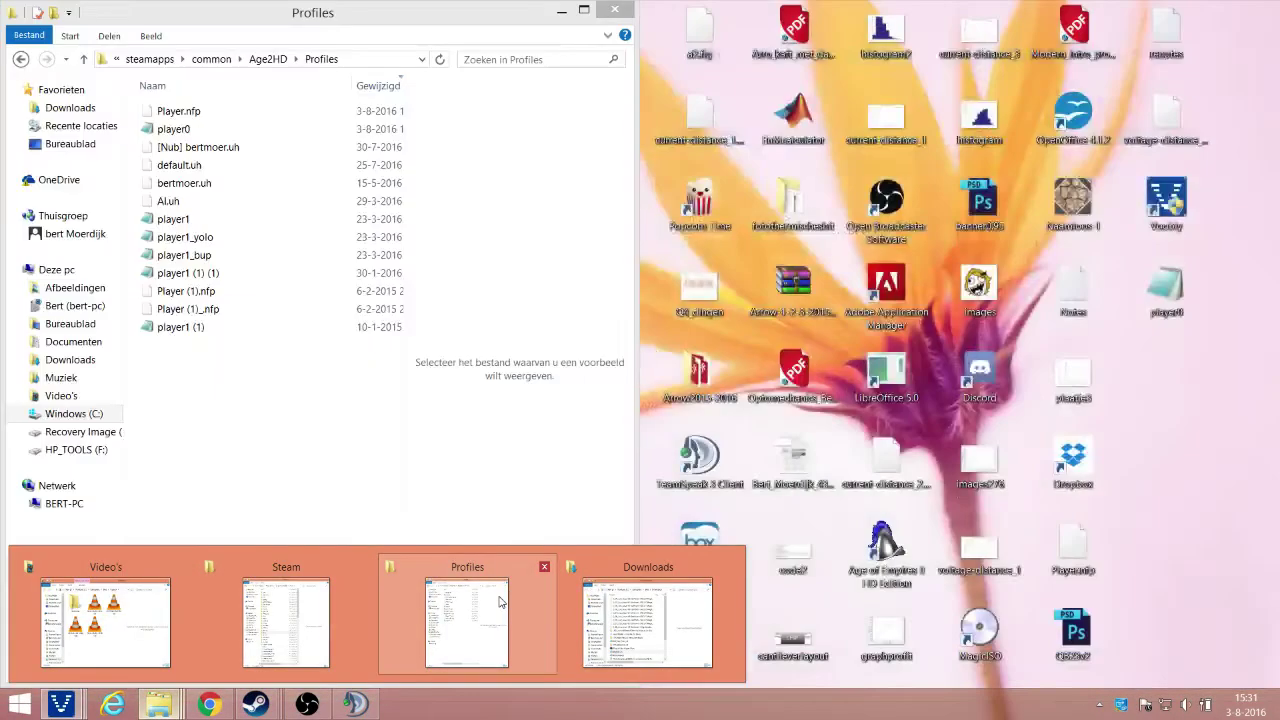
click(465, 615)
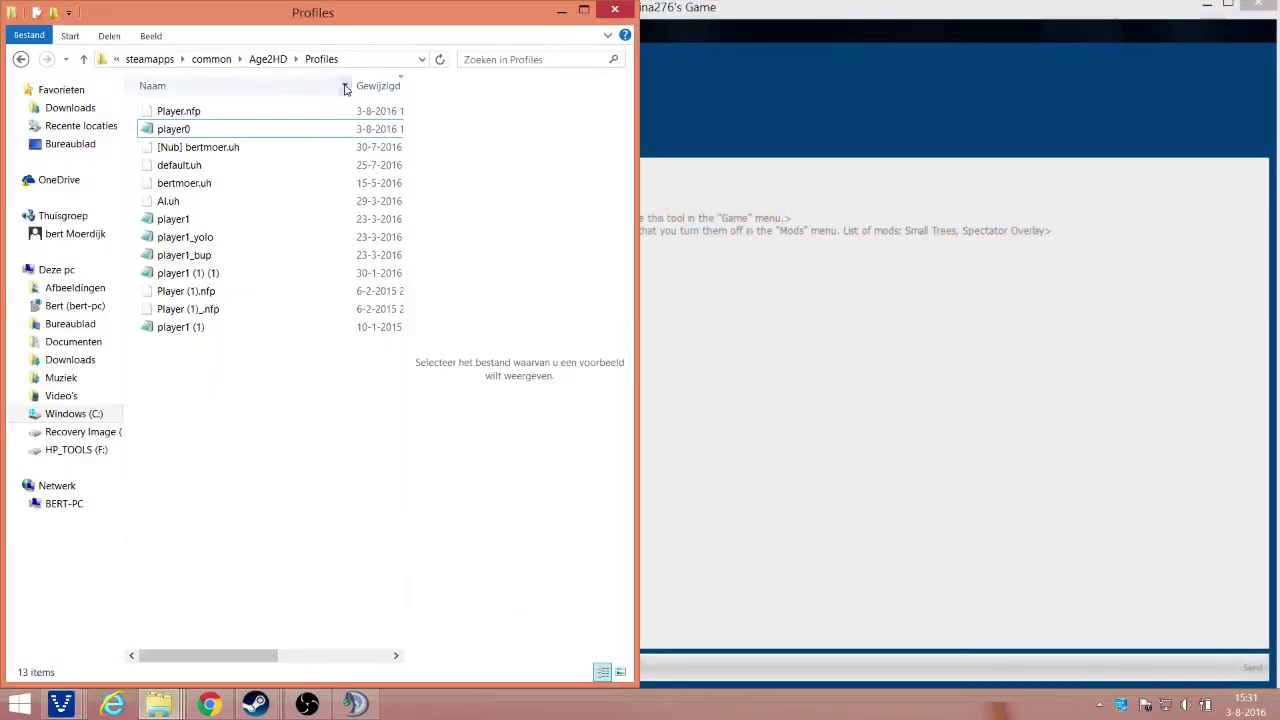
click(258, 60)
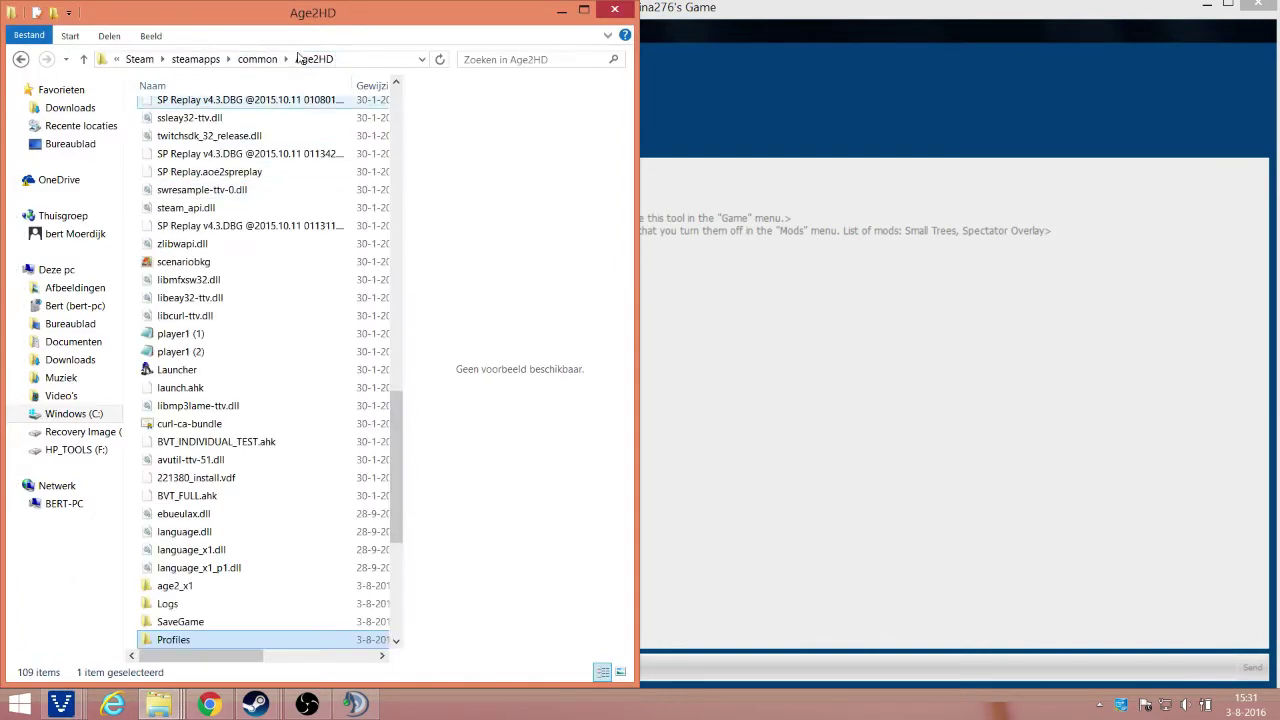
- Locate the player2 hotkey file among the most recently modified Age2HD files, select it, and return to the Voobly game room
scroll(395, 317, up, 10)
scroll(395, 317, up, 4)
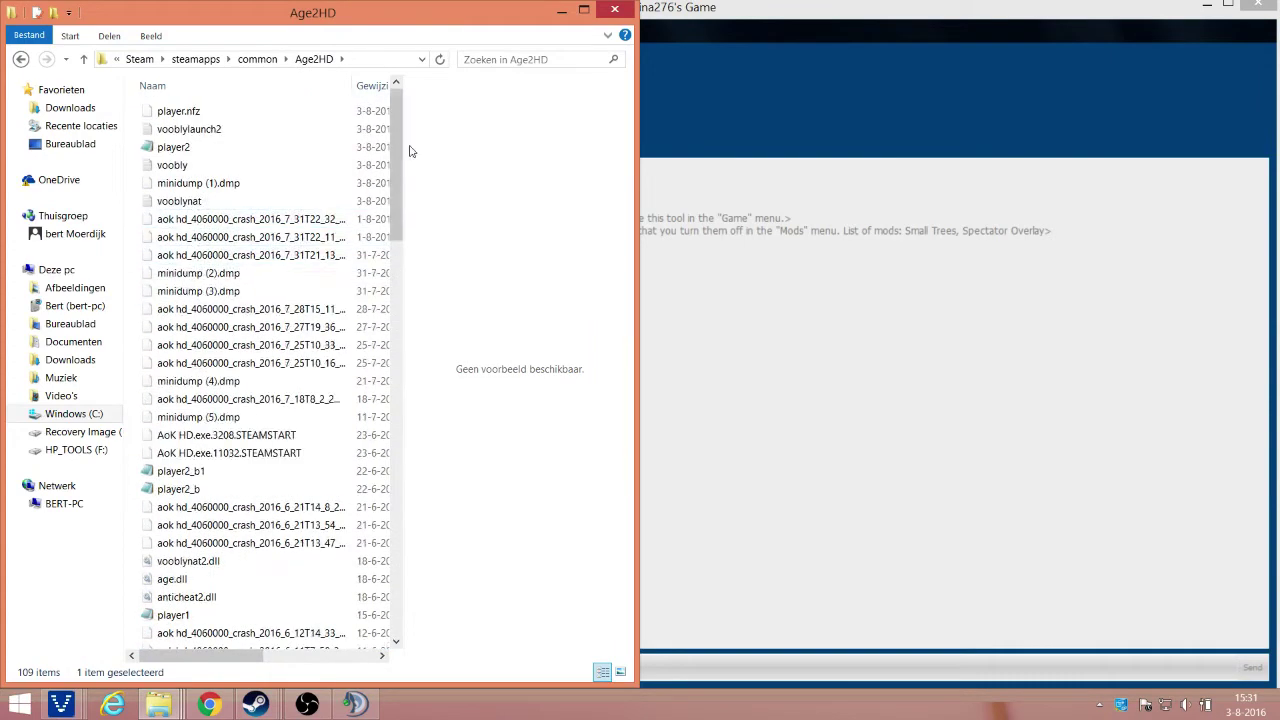
click(373, 86)
click(373, 86)
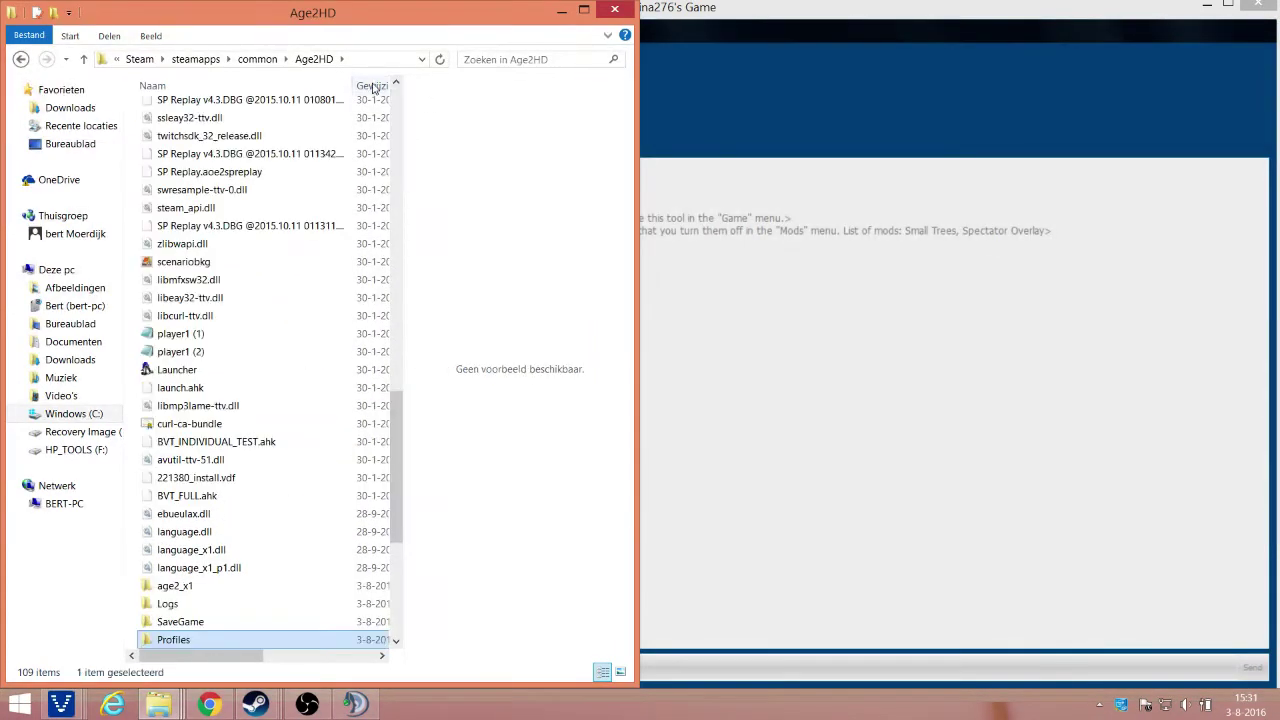
scroll(380, 240, up, 20)
click(212, 150)
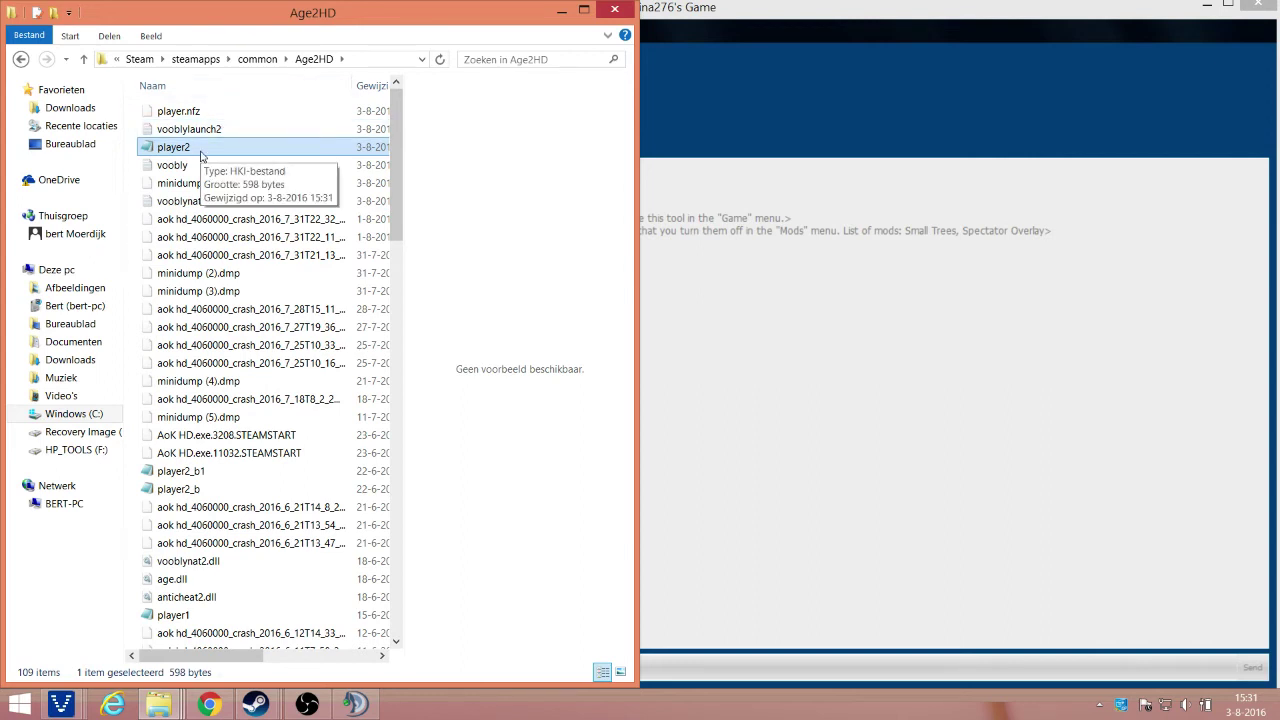
click(771, 430)
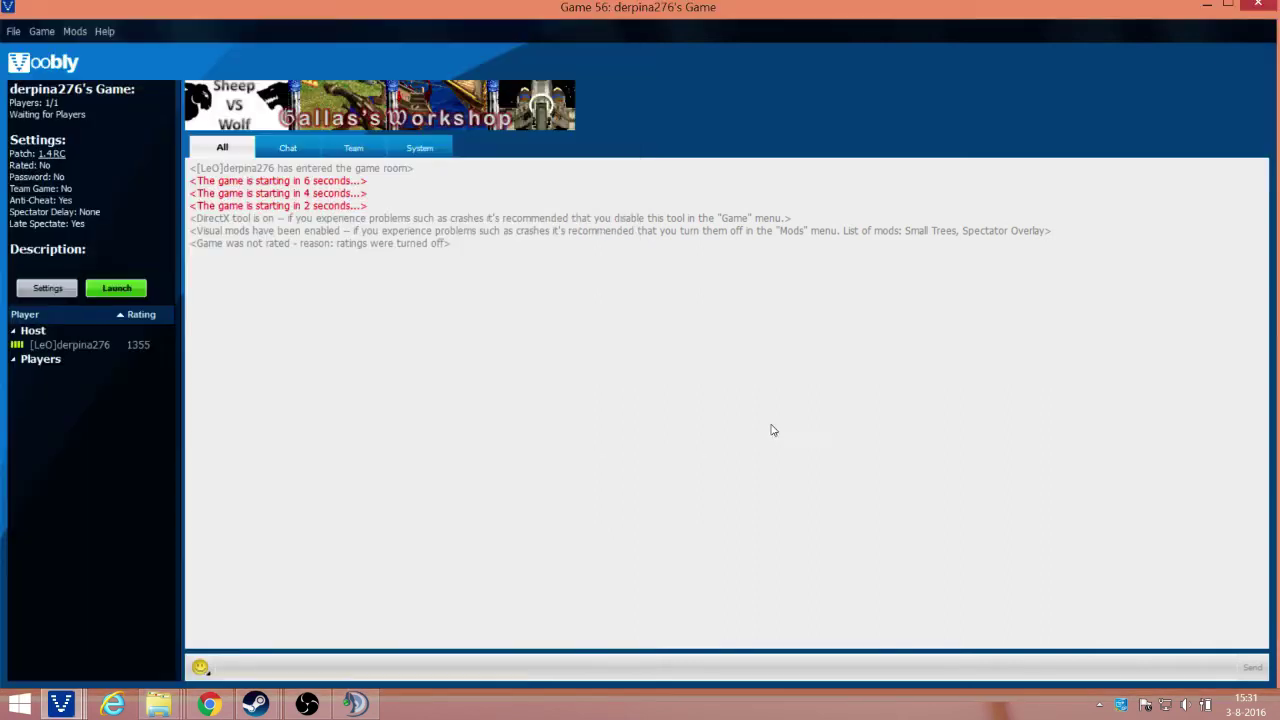
key(super+d)
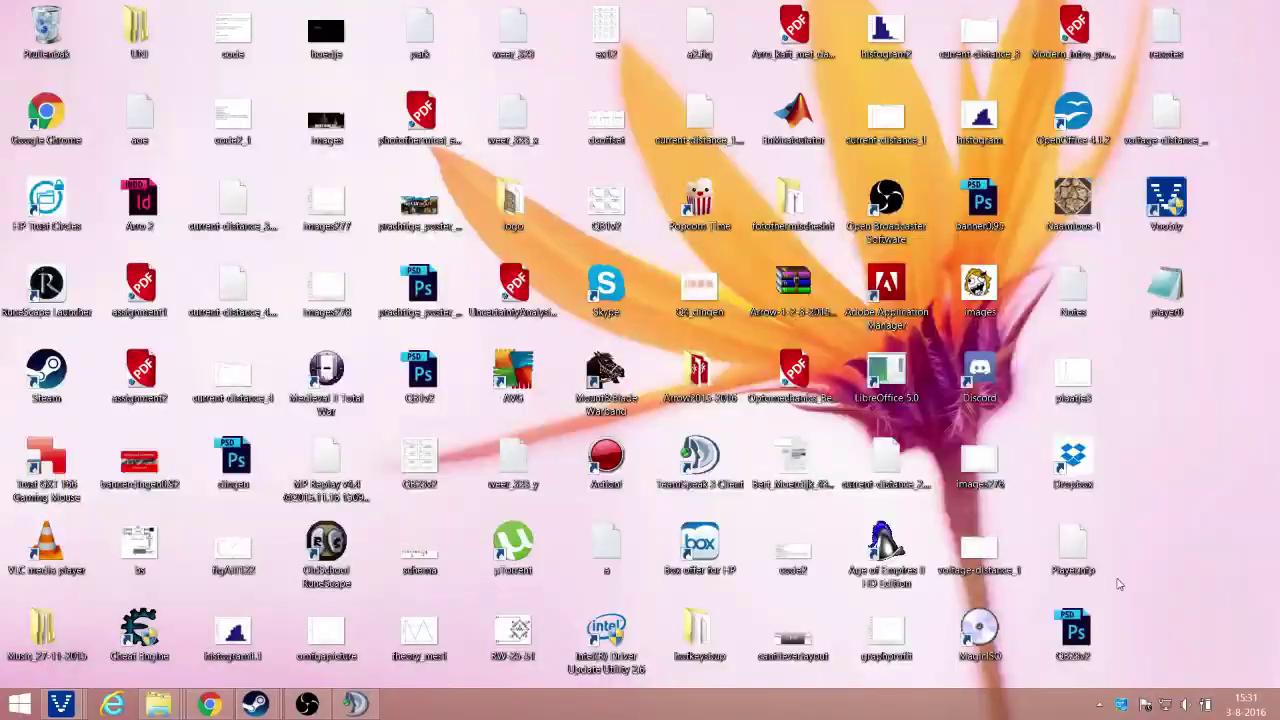
key(ctrl+v)
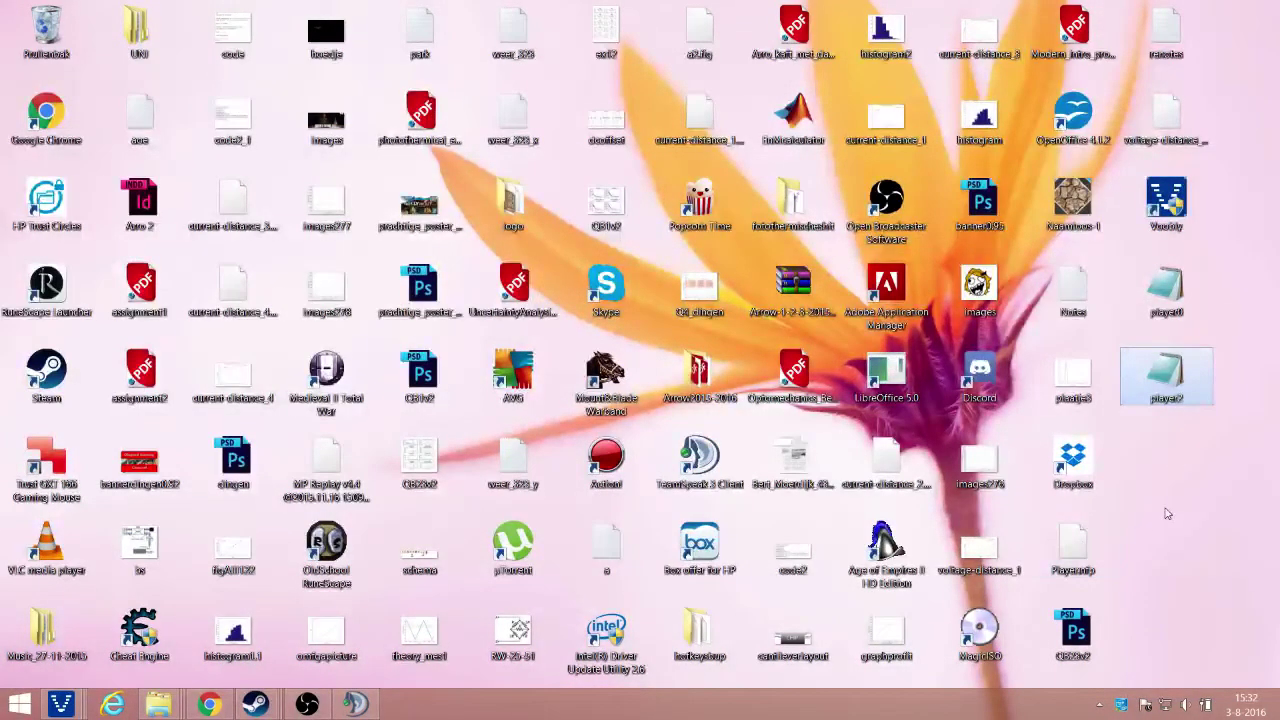
key(Delete)
- Rename the converted hotkey file player0 (2) in the Downloads folder to player2
mouse_move(158, 705)
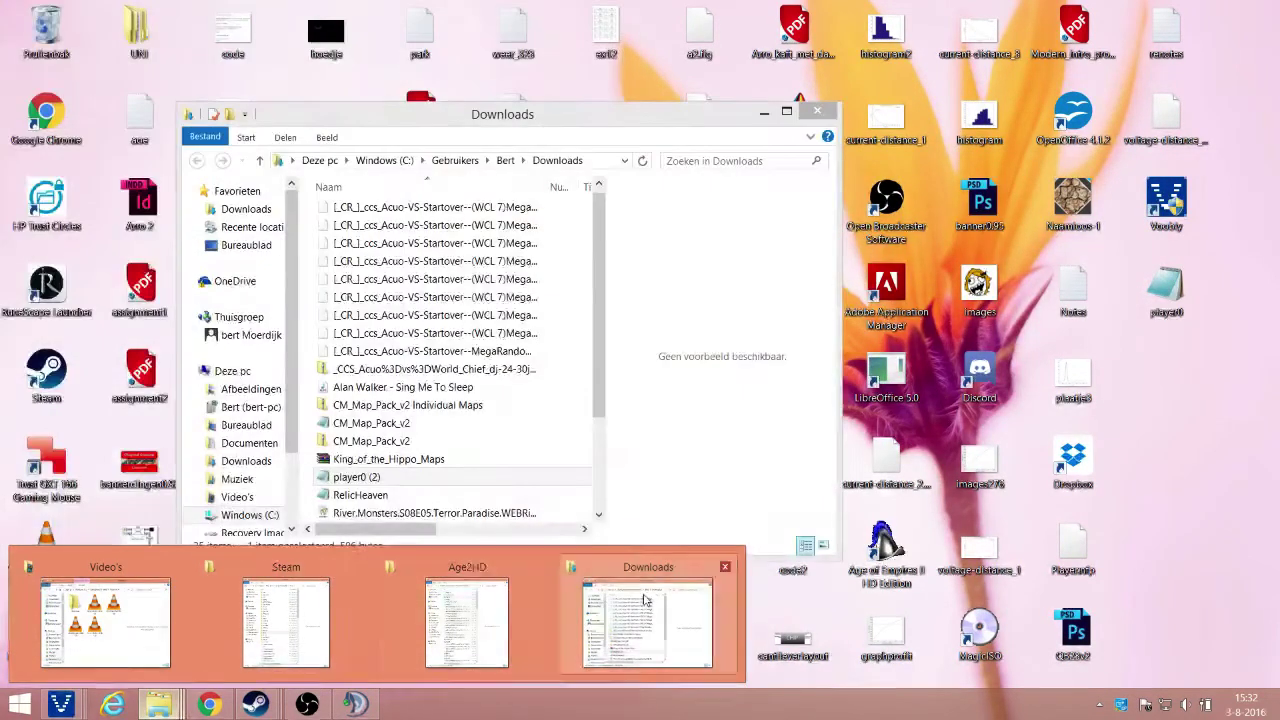
click(648, 622)
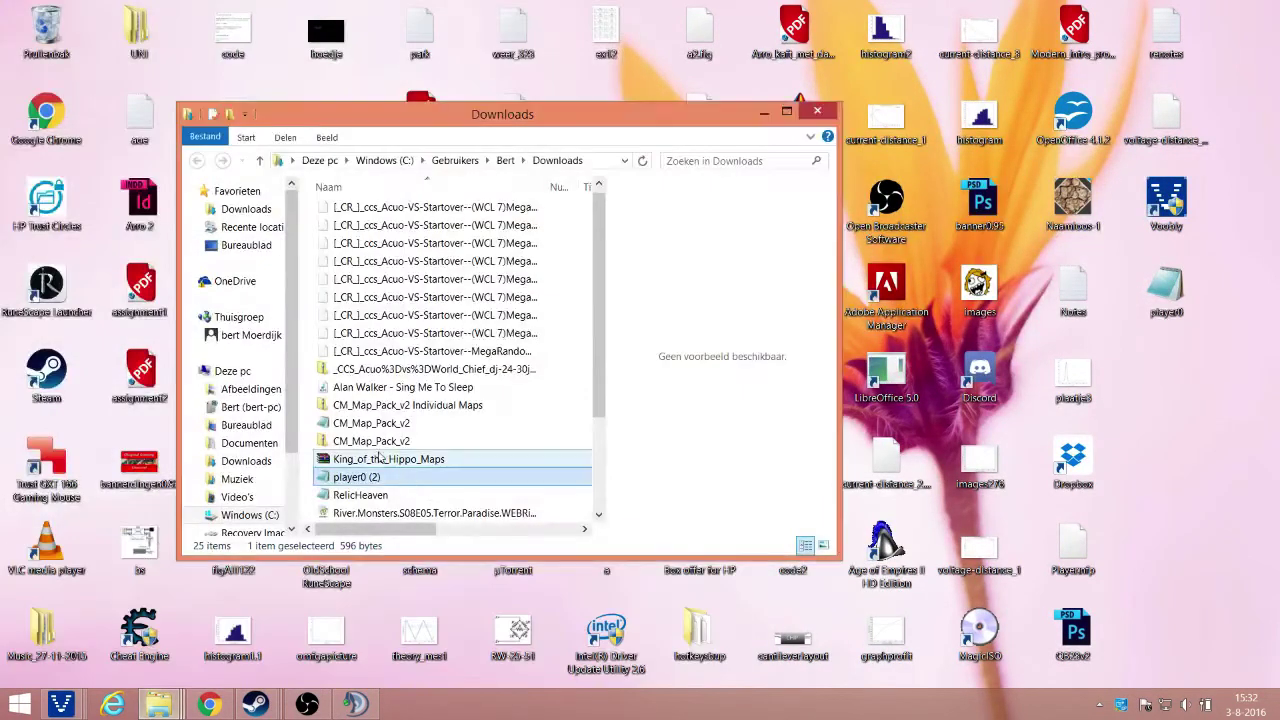
click(403, 478)
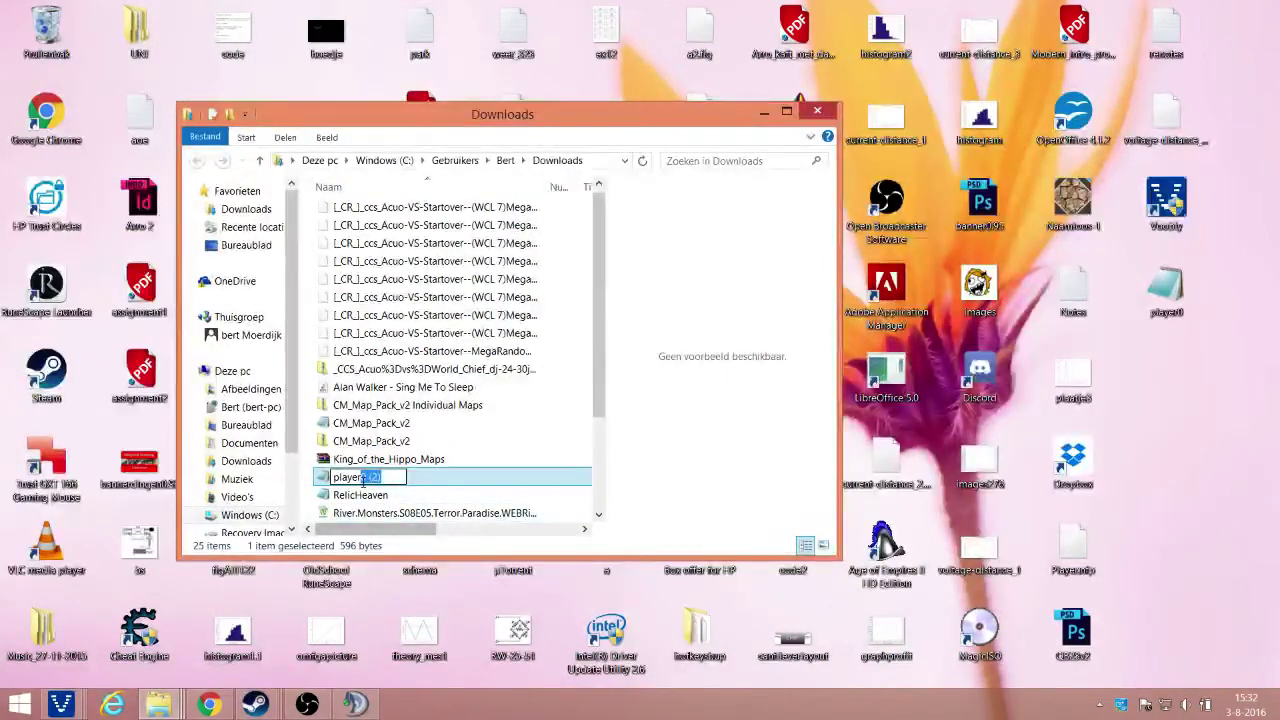
text(player2)
key(Return)
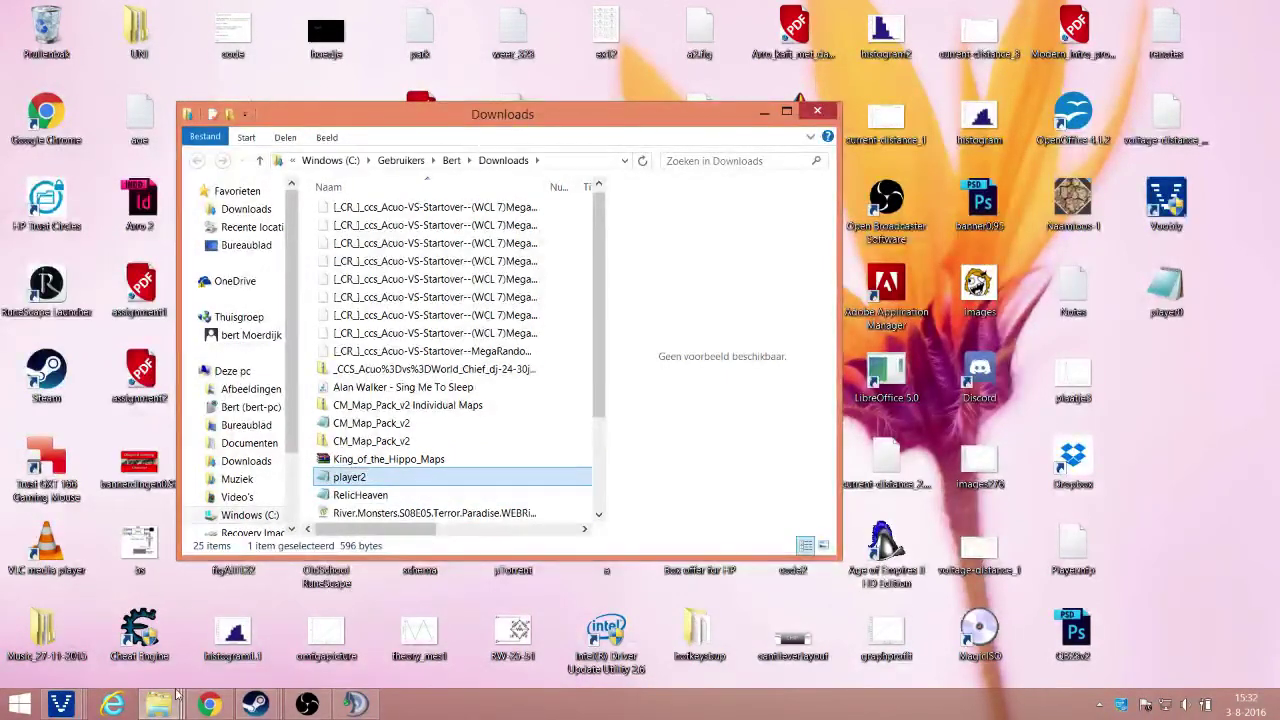
- Copy the player2 file from Downloads into the Age2HD folder, sorted by name, replacing the existing player2 hotkey file
mouse_move(150, 708)
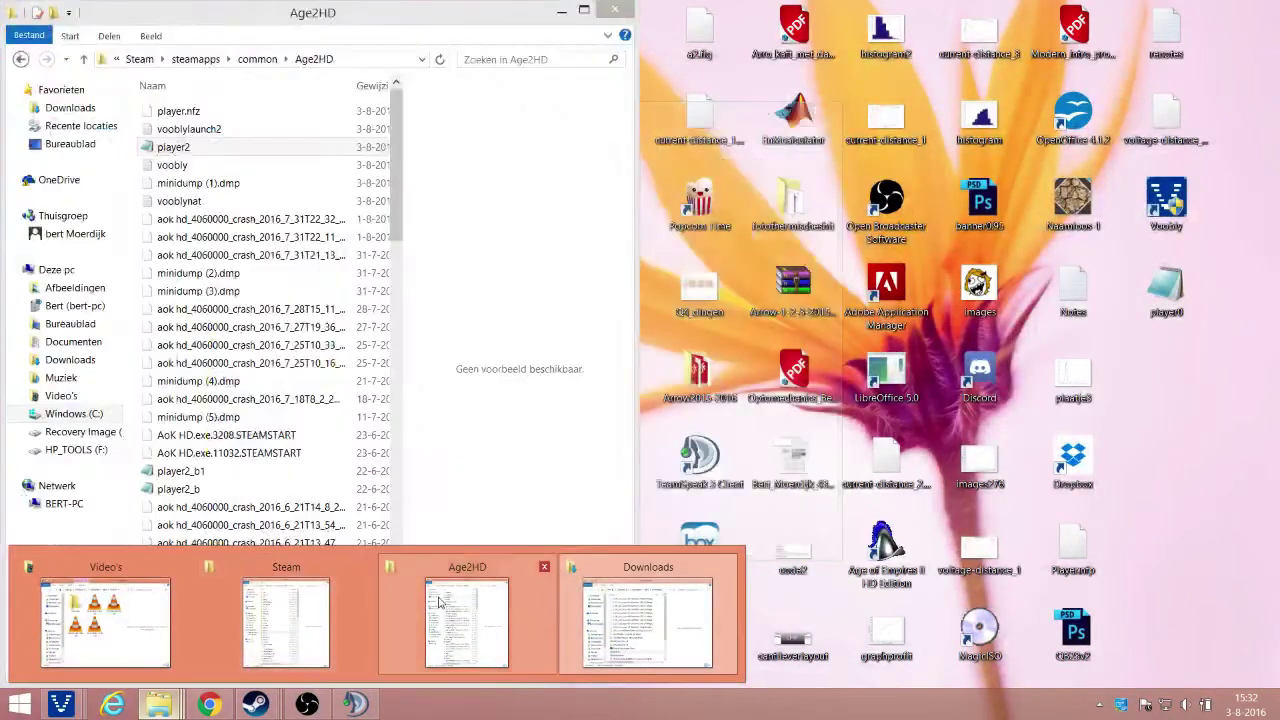
click(438, 601)
click(706, 120)
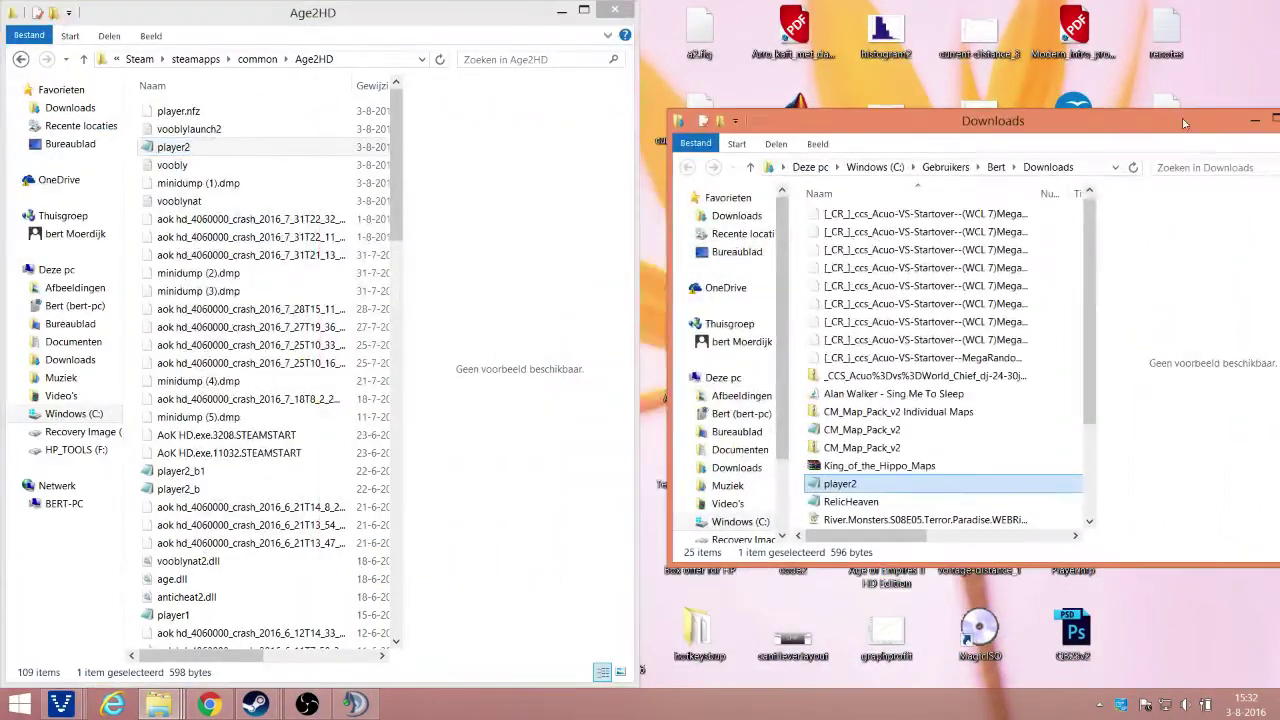
click(927, 490)
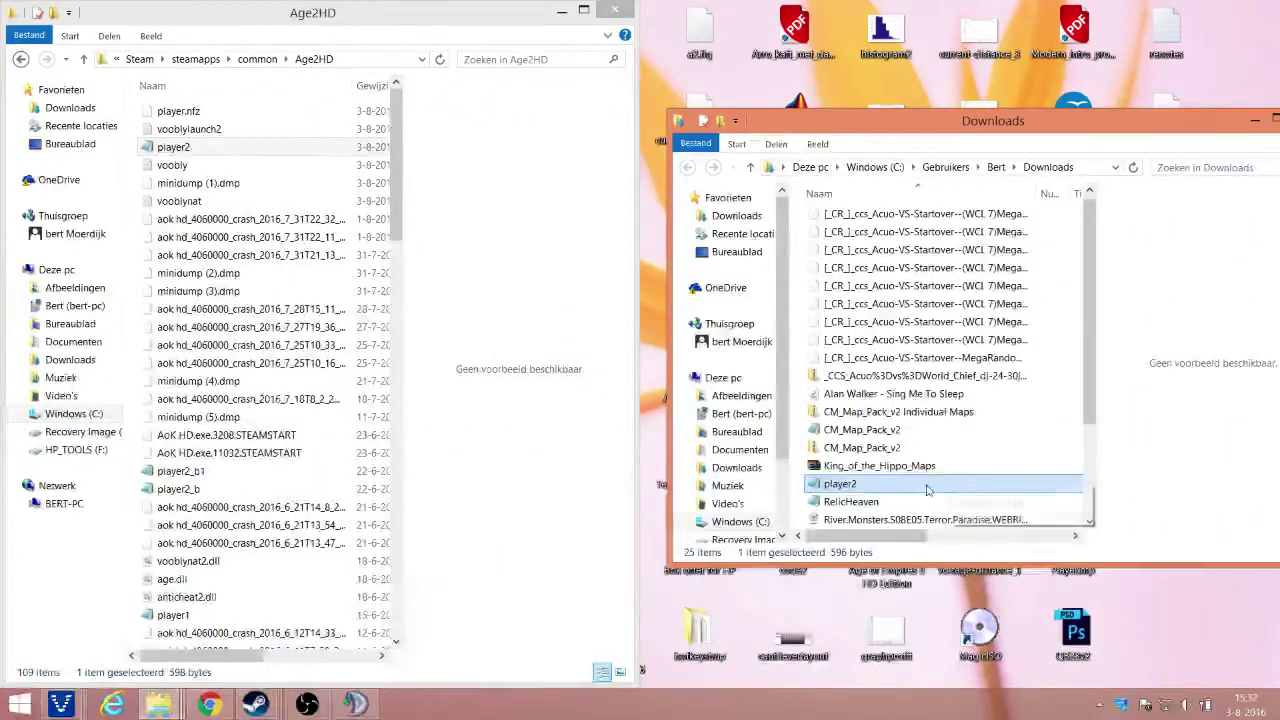
click(858, 488)
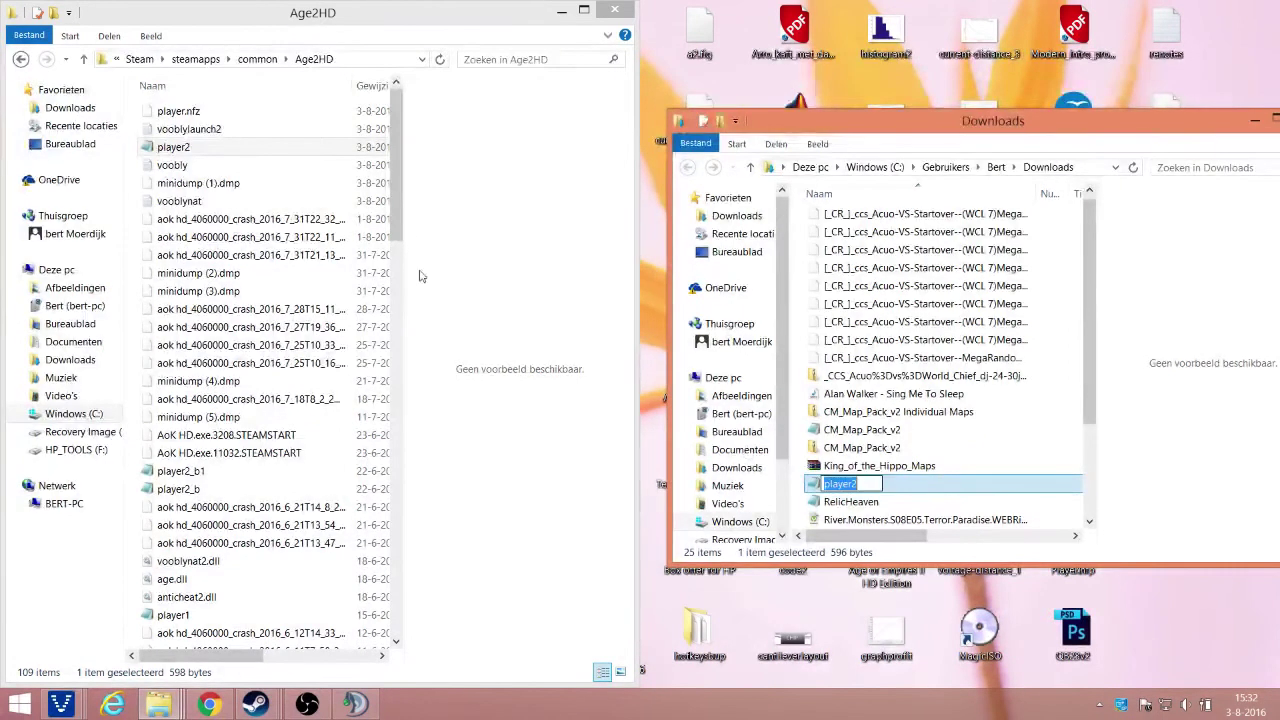
click(329, 84)
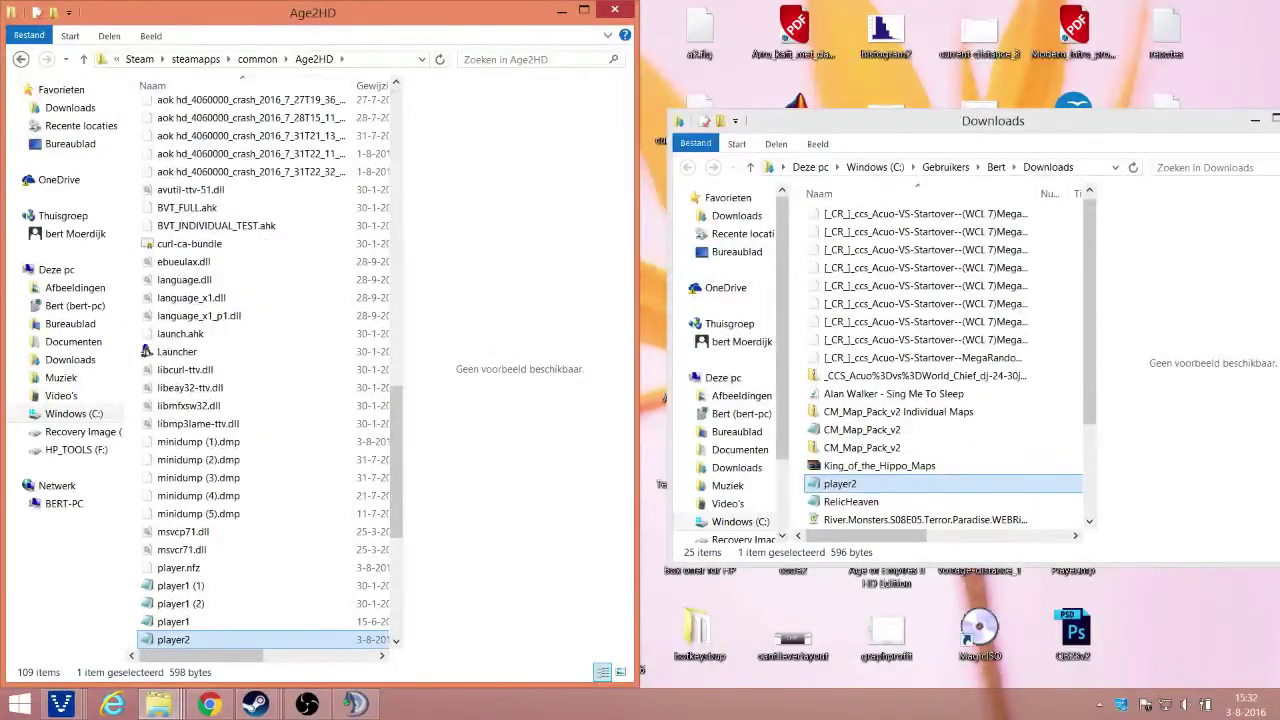
key(ctrl+v)
key(Return)
double_click(468, 14)
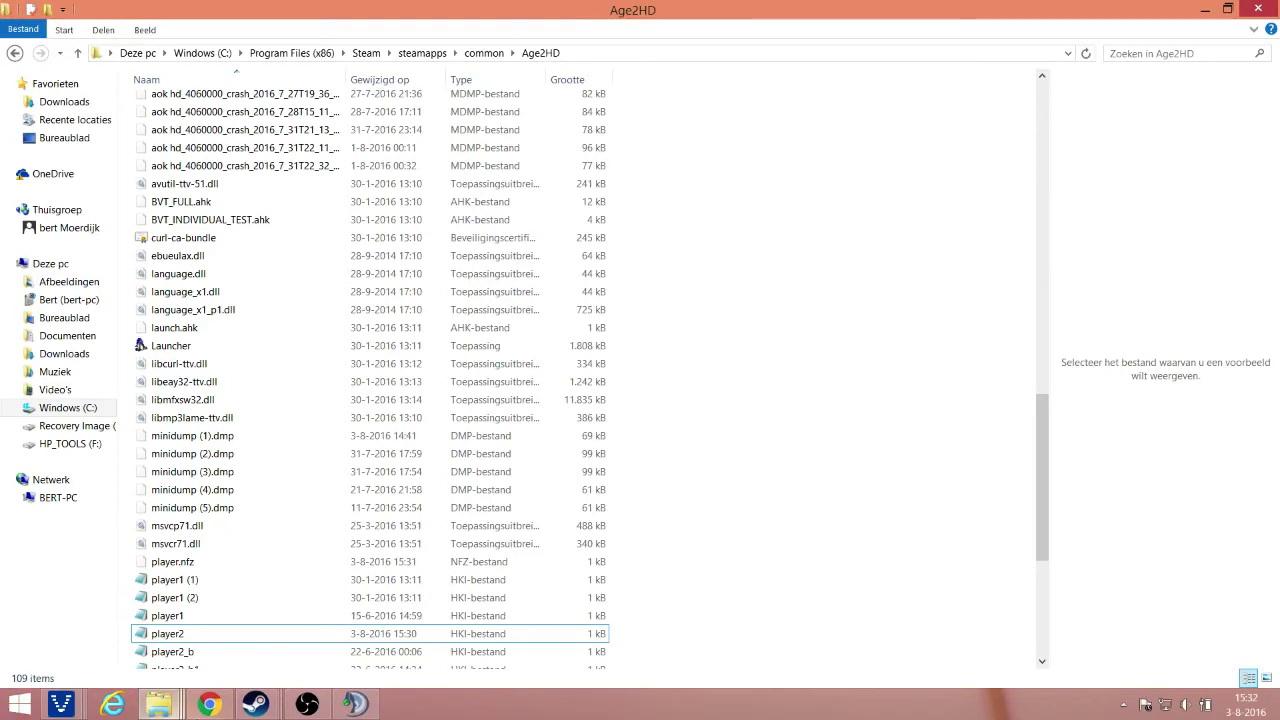
mouse_move(208, 710)
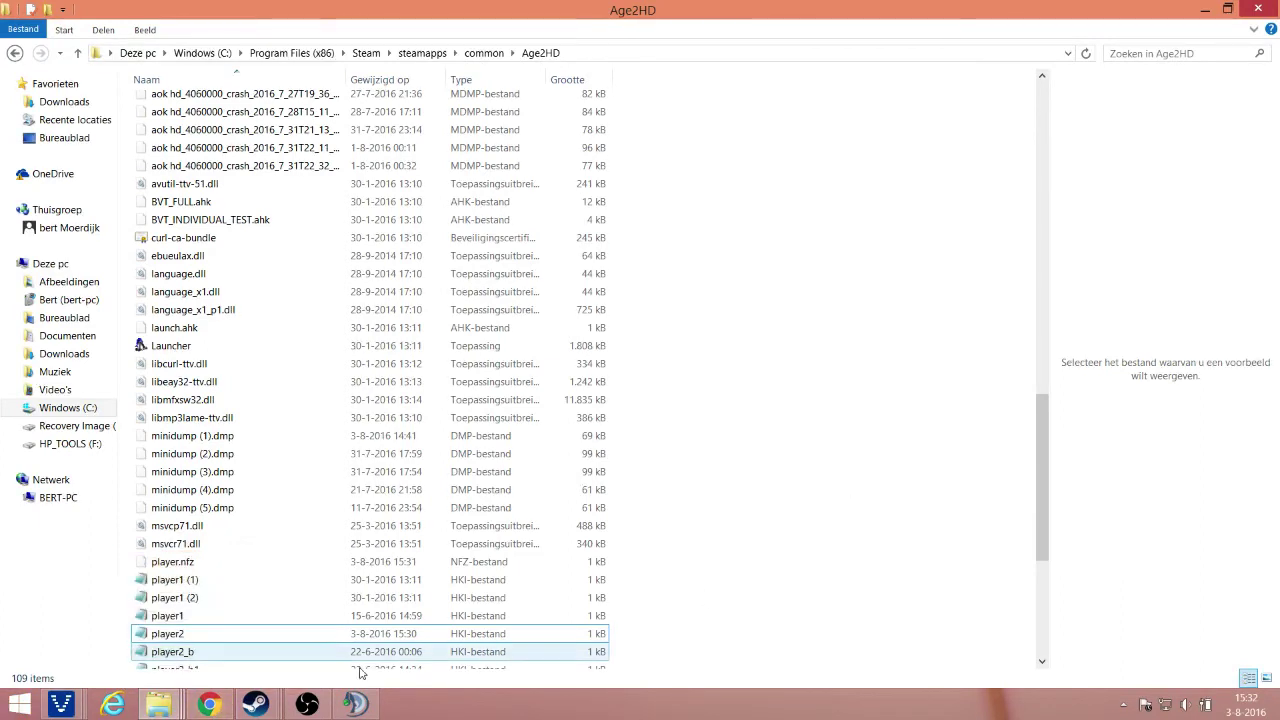